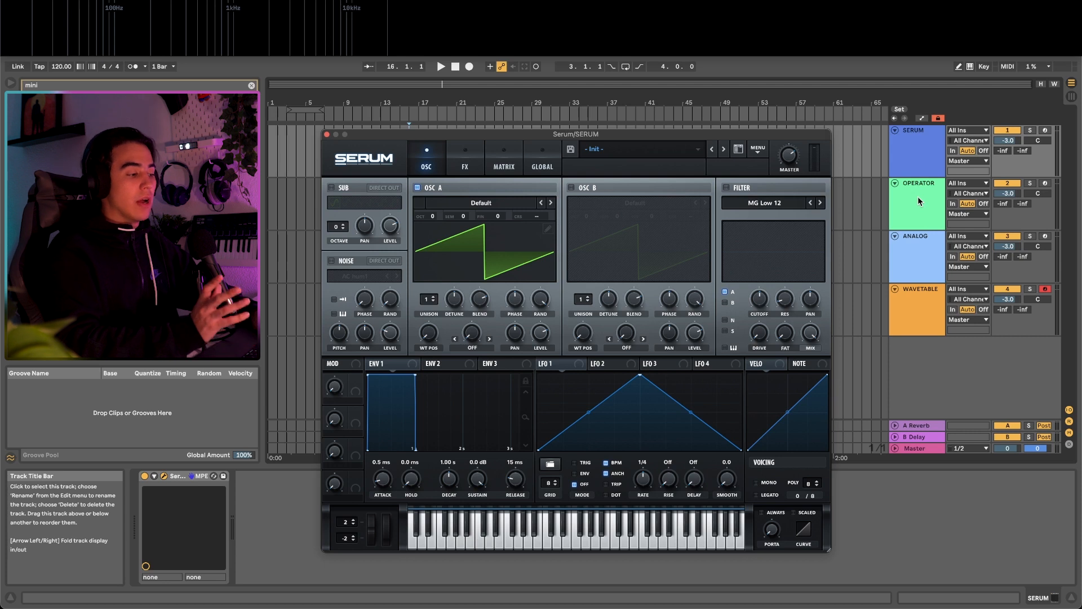
# - Play a few notes on the SERUM track to audition the initial saw patch
pyautogui.click(788, 226)
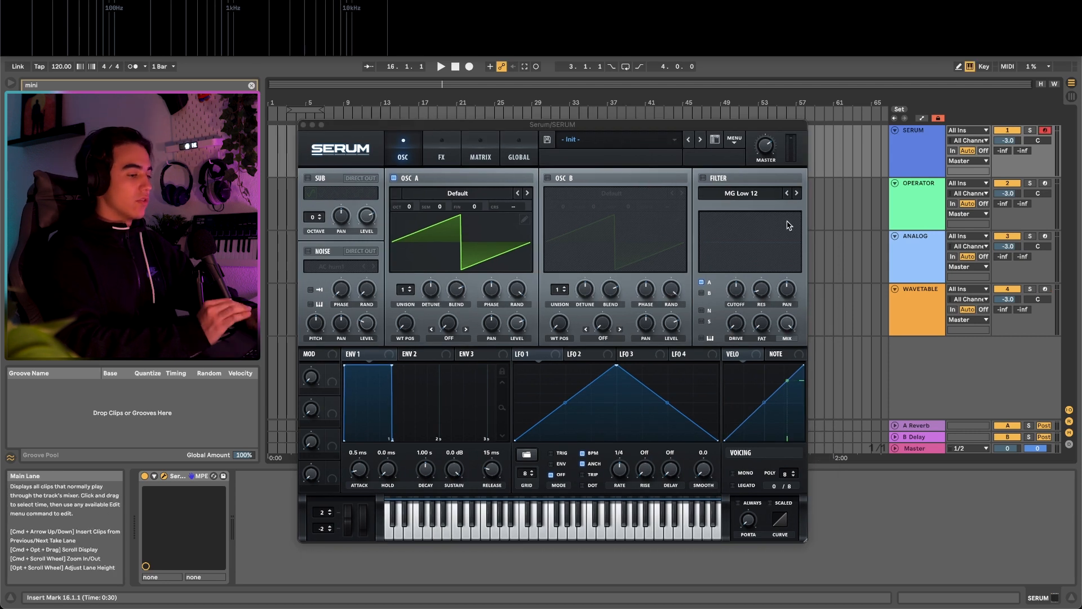
pyautogui.press('a')
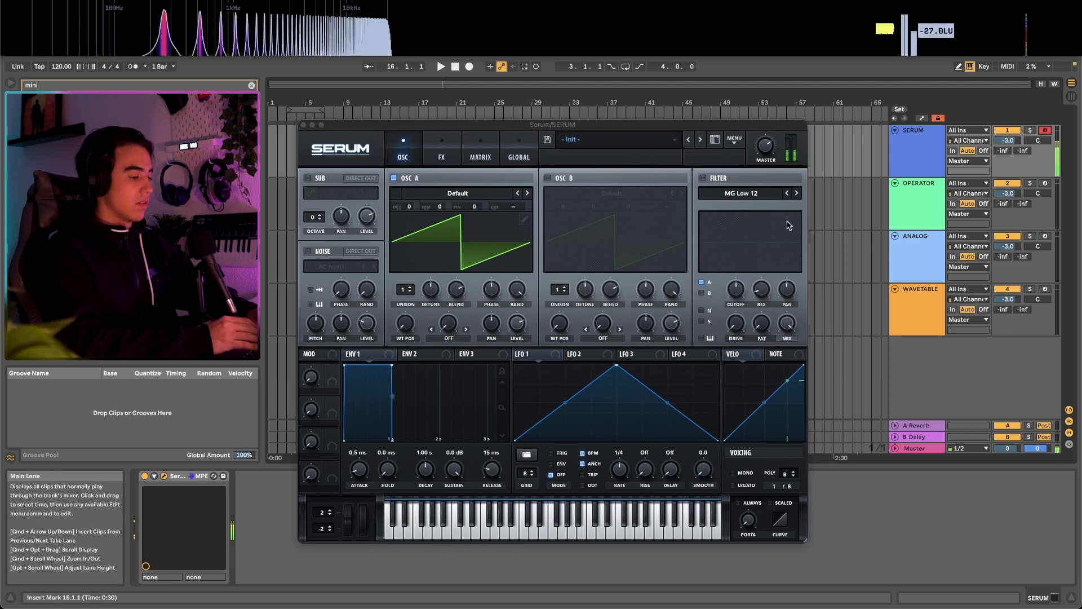
pyautogui.press('s')
pyautogui.press('d')
pyautogui.press('f')
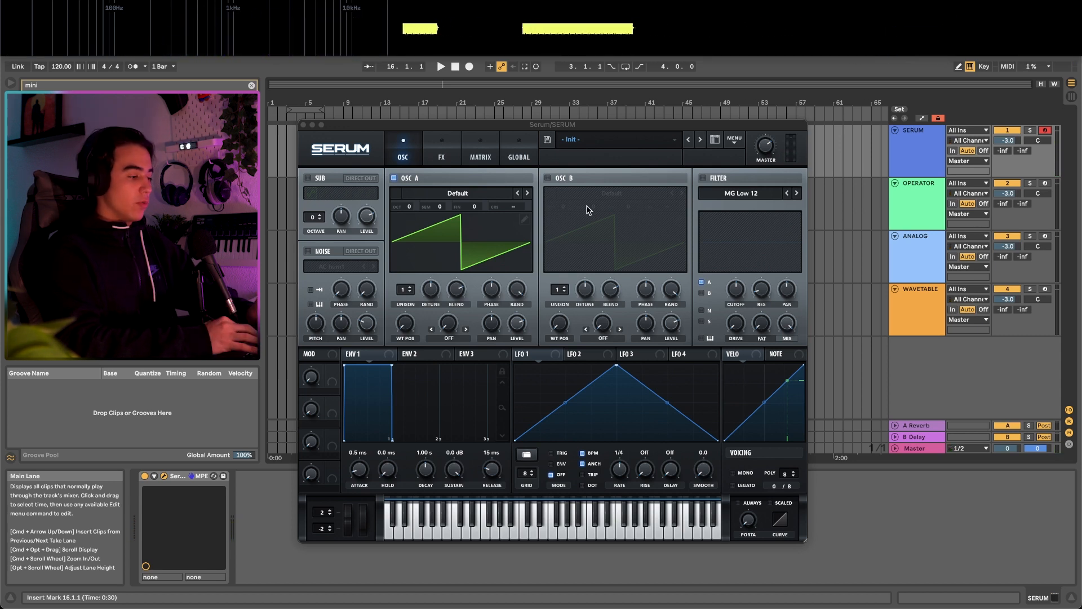
# - Lower oscillator A's octave to -1 and play repeated test notes
pyautogui.click(408, 208)
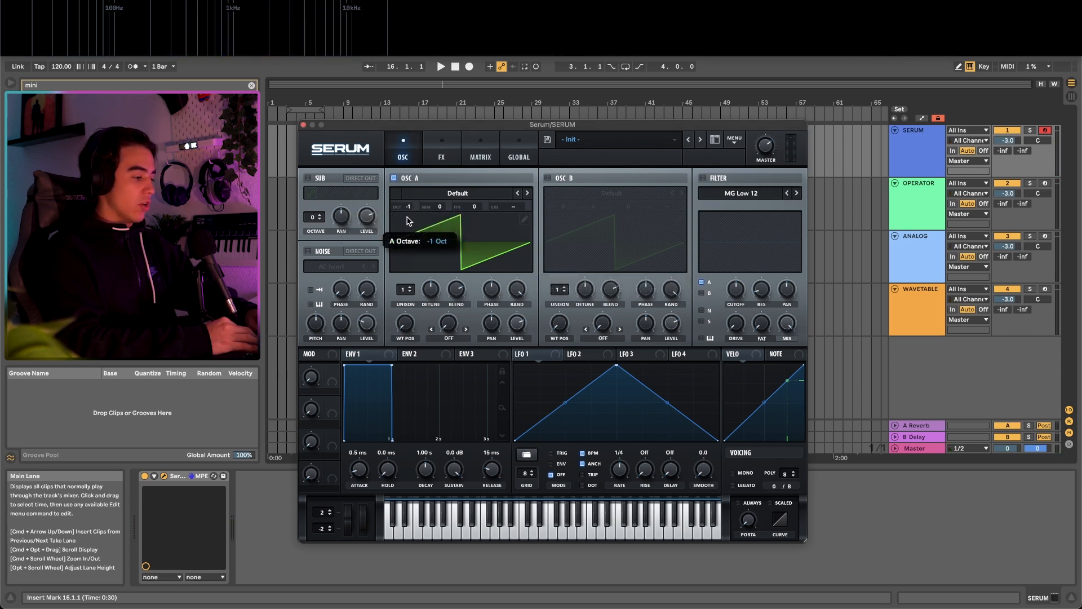
pyautogui.moveTo(407, 217); pyautogui.dragTo(407, 221)
pyautogui.press('a')
pyautogui.press('a')
pyautogui.press('a')
pyautogui.press('a')
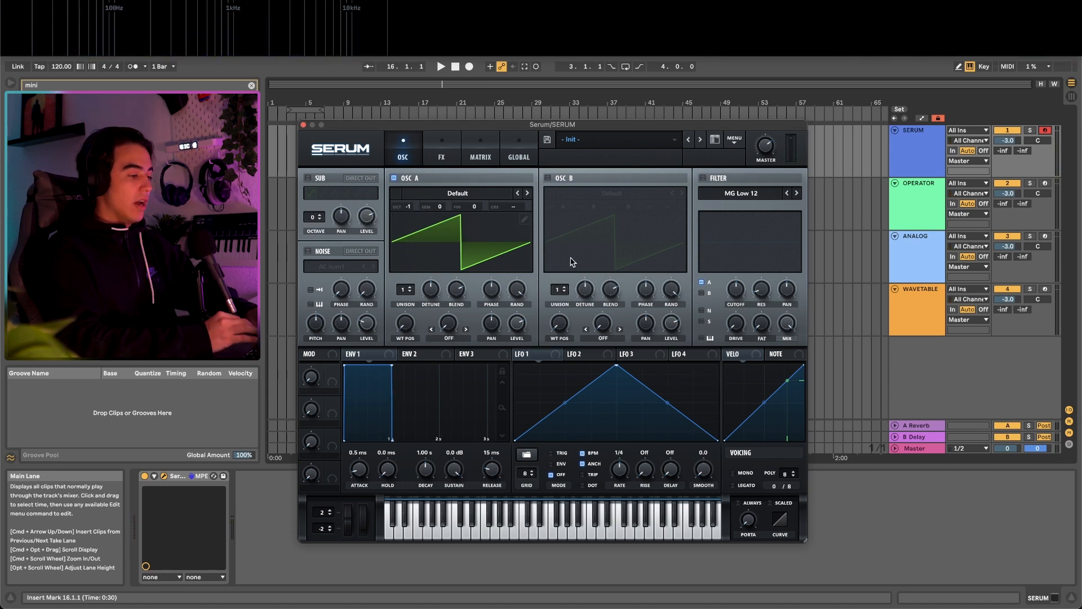
# - Enable oscillator B and set its unison to 5 voices
pyautogui.click(547, 178)
pyautogui.press('a')
pyautogui.press('a')
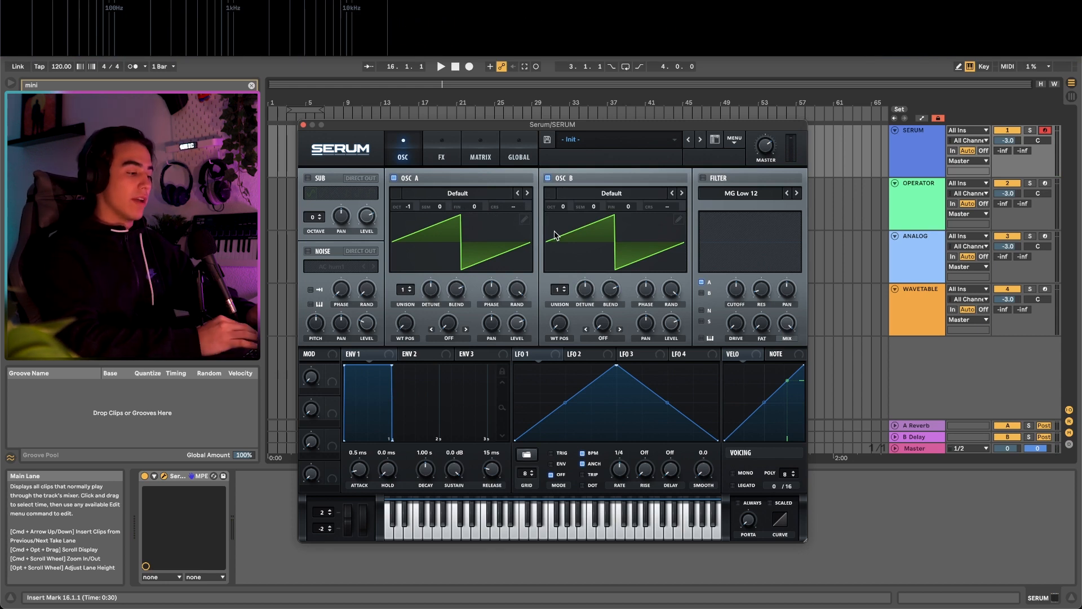
pyautogui.doubleClick(566, 289)
pyautogui.click(566, 288)
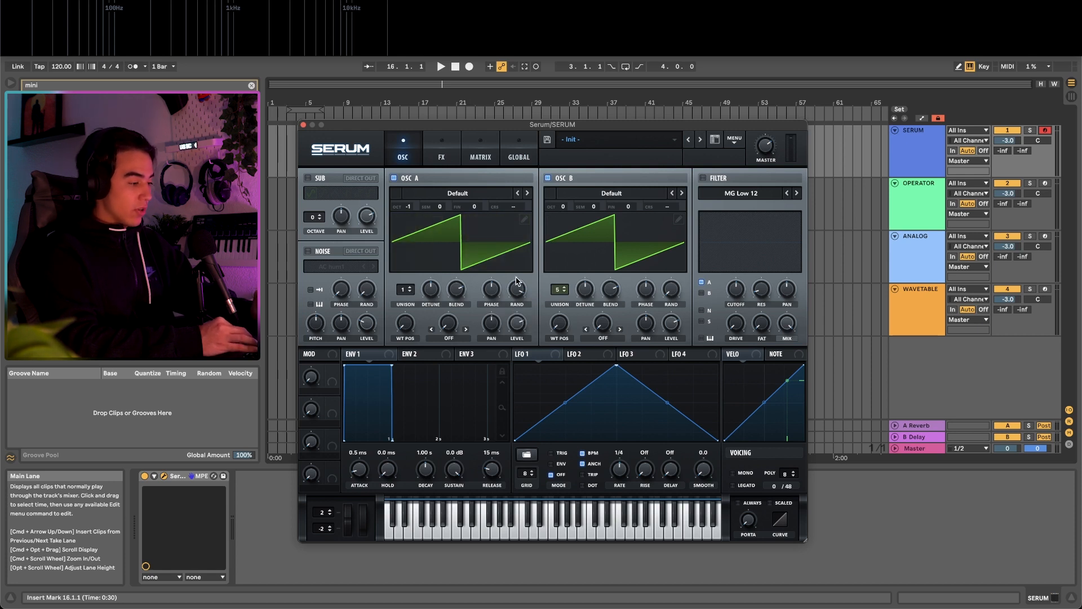
# - Adjust oscillator A's random phase amount and set its phase to 180 degrees
pyautogui.moveTo(516, 299); pyautogui.dragTo(529, 424)
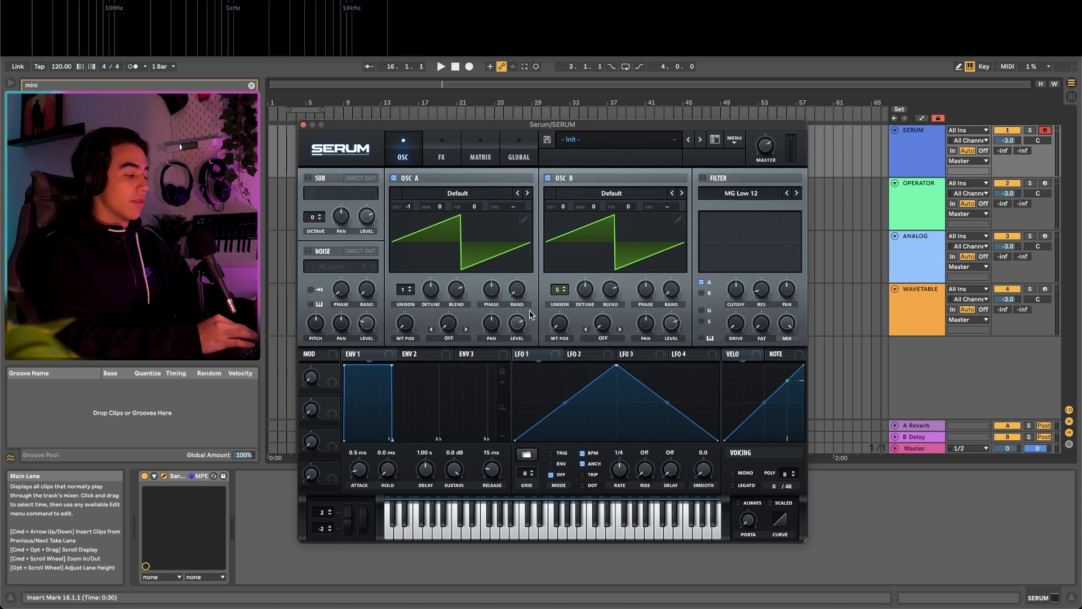
pyautogui.moveTo(497, 289); pyautogui.dragTo(496, 292)
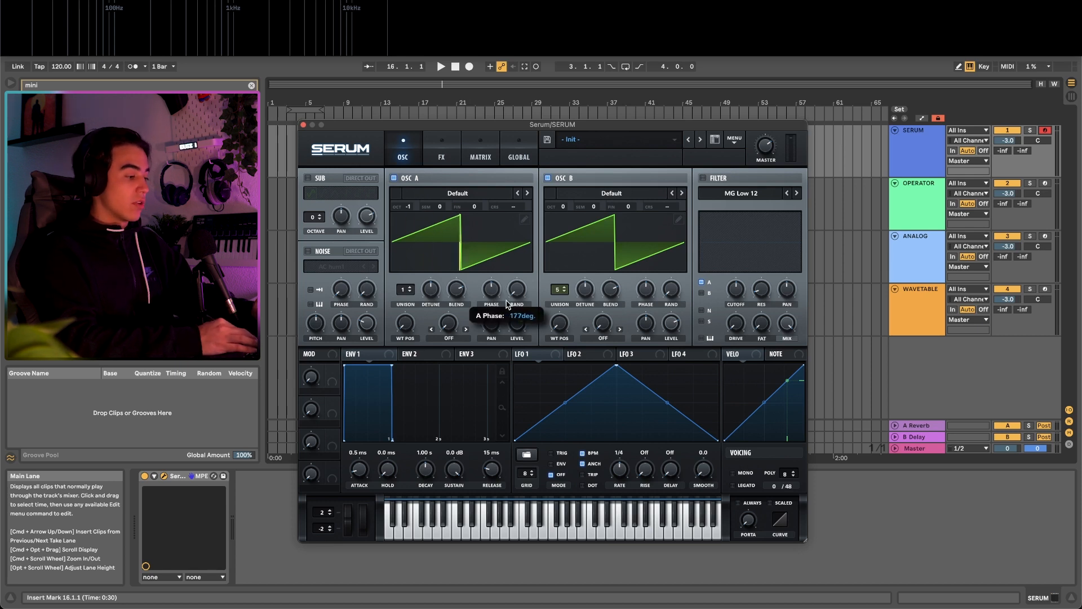
pyautogui.moveTo(517, 289)
pyautogui.mouseDown()
pyautogui.moveTo(531, 235)
pyautogui.moveTo(525, 261)
pyautogui.mouseUp()
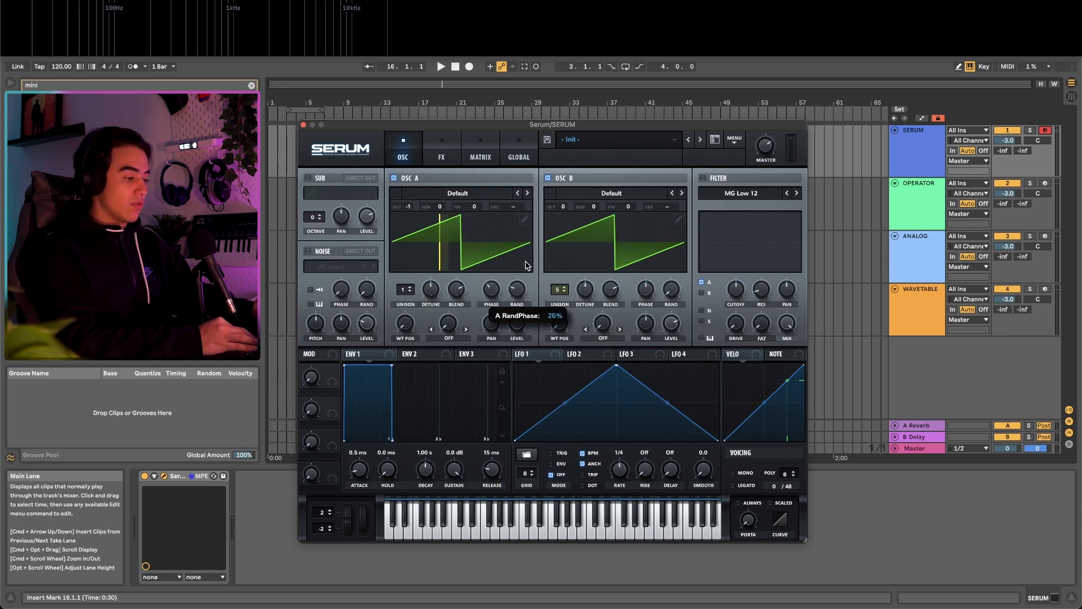
pyautogui.moveTo(518, 322); pyautogui.dragTo(531, 228)
pyautogui.doubleClick(493, 295)
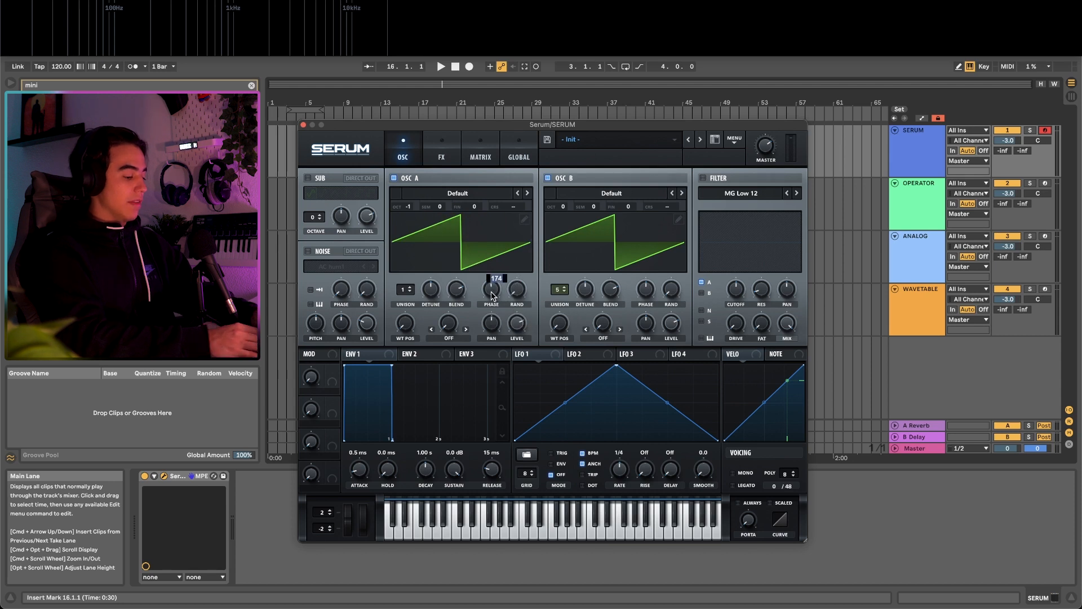
pyautogui.write('180')
pyautogui.press('Return')
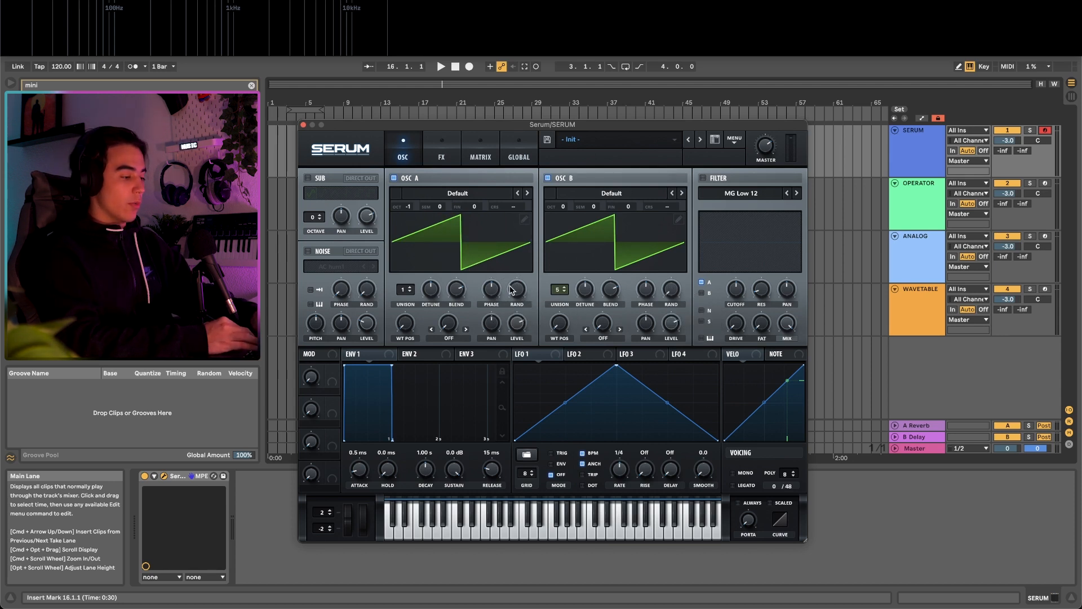
# - Enable the filter, route oscillator B through it, and change the filter type to MG Low 18
pyautogui.click(703, 179)
pyautogui.click(701, 292)
pyautogui.click(797, 194)
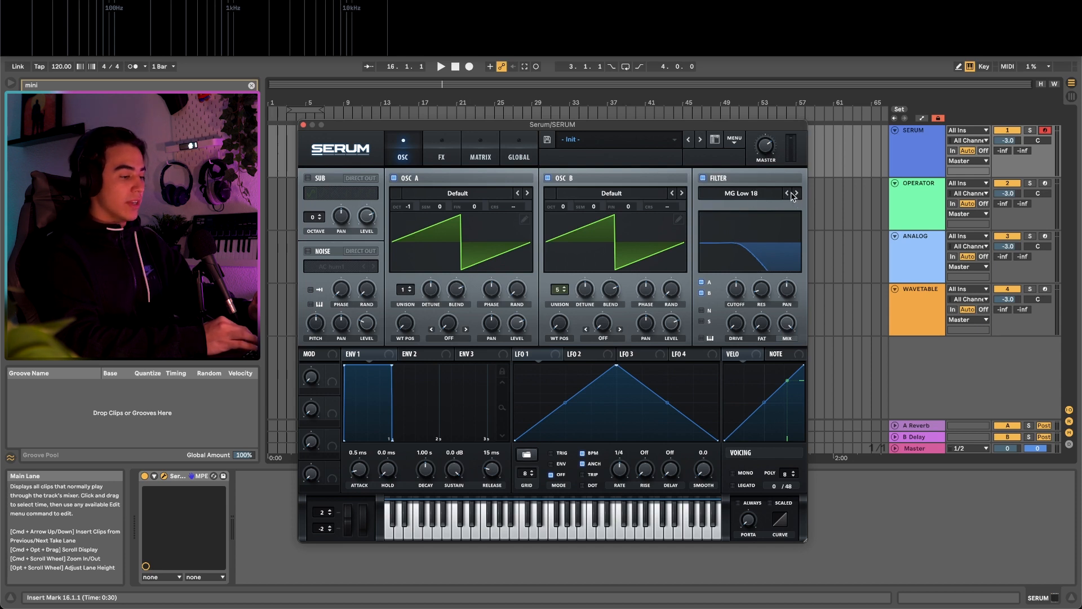
# - Audition the filtered sound with repeated notes, lowering the computer keyboard range to C1–D2
pyautogui.press('a')
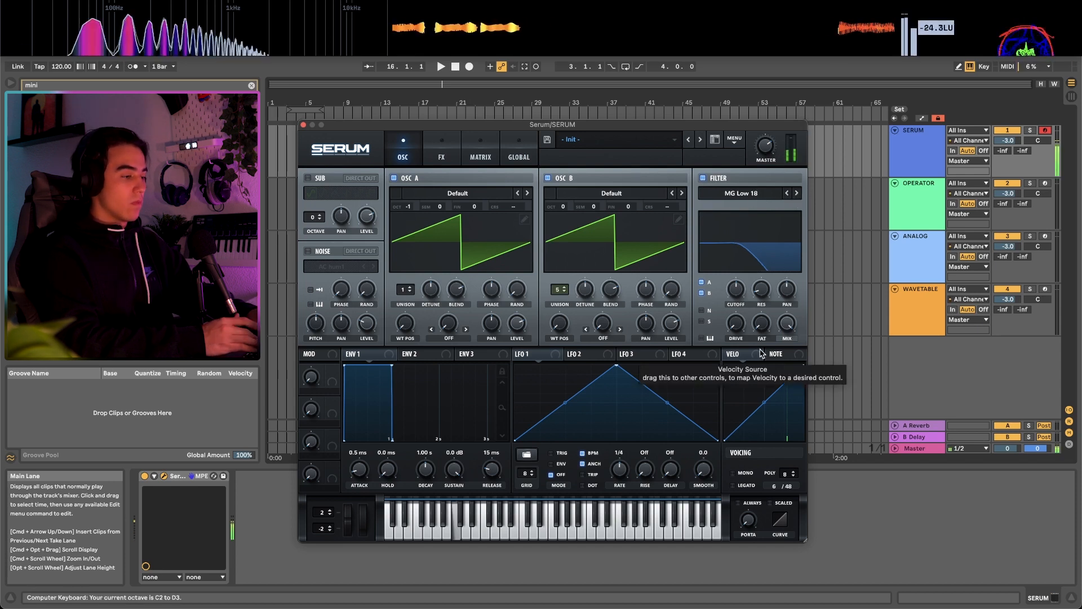
pyautogui.press('a')
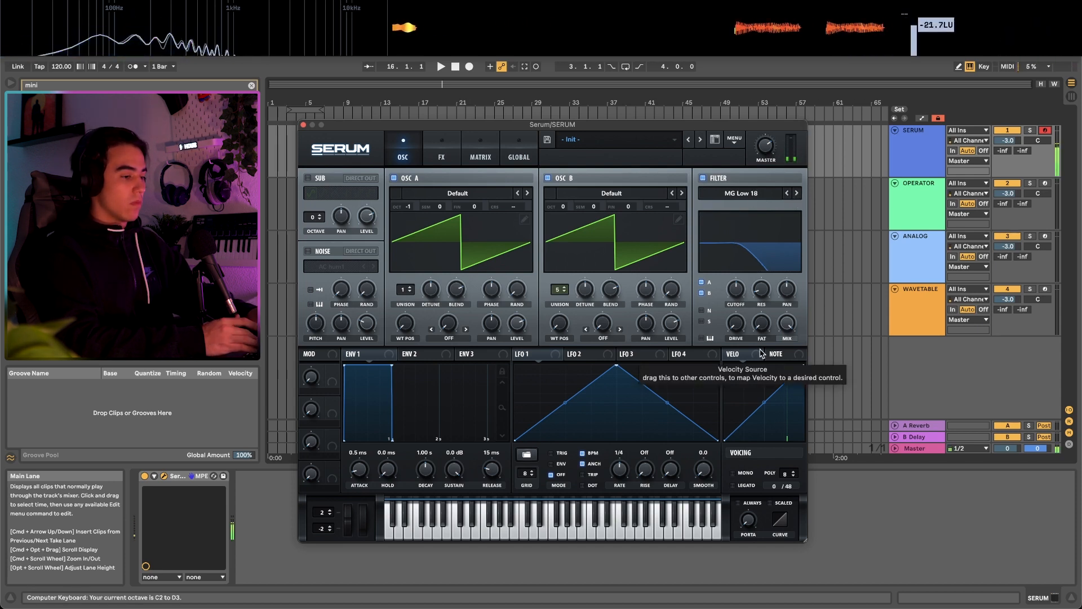
pyautogui.press('a')
pyautogui.press('z')
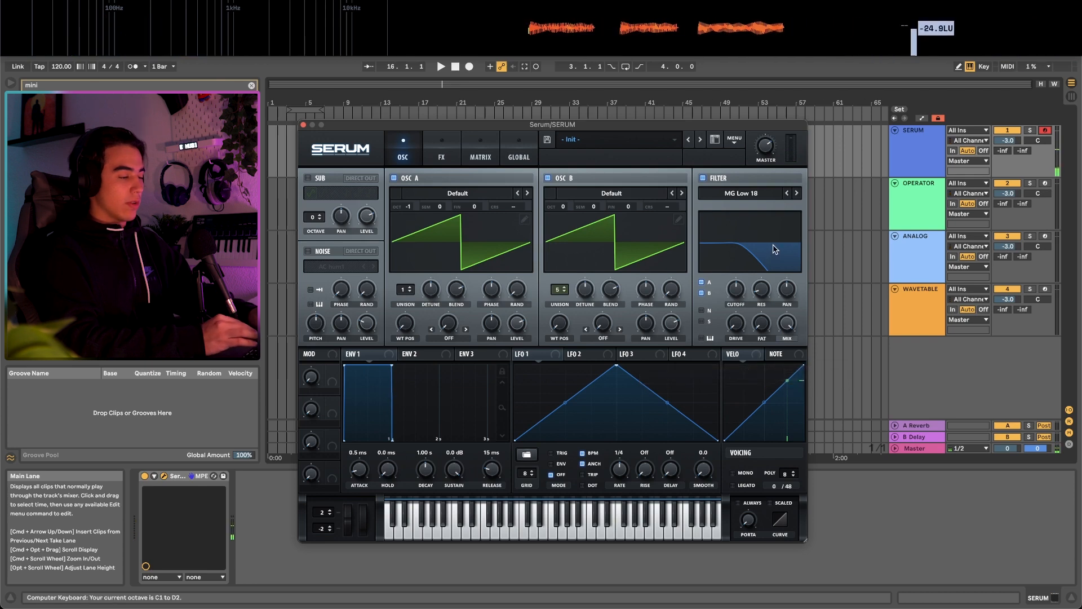
pyautogui.press('a')
pyautogui.press('a')
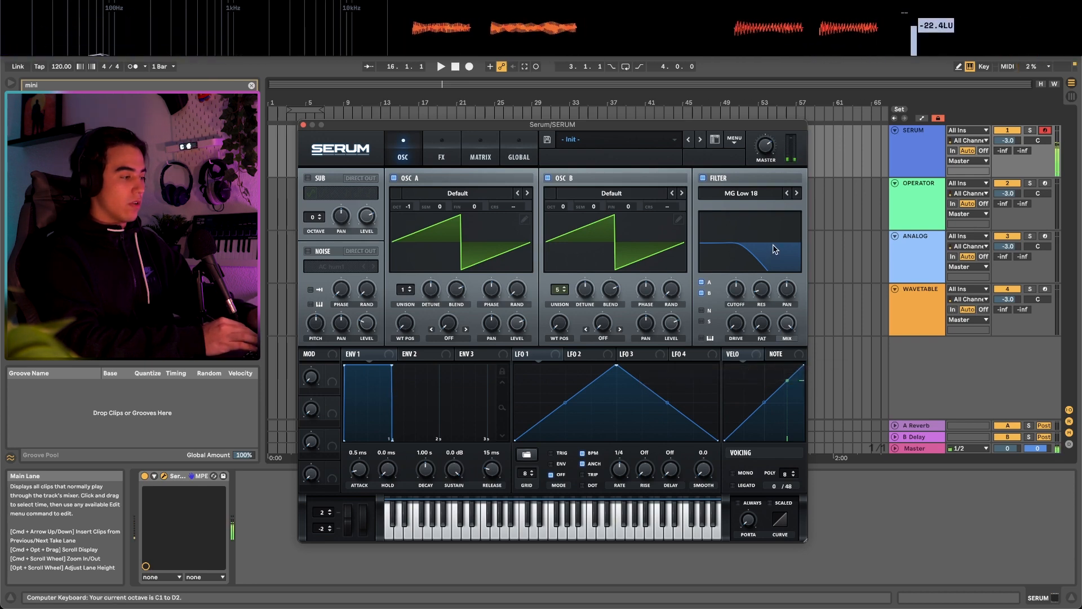
pyautogui.press('a')
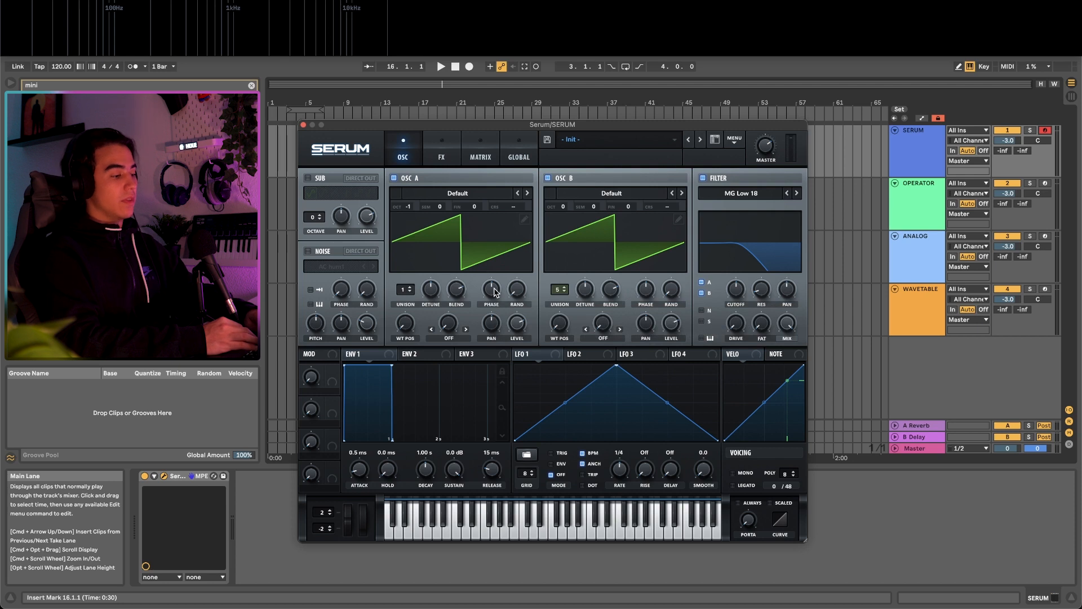
# - Nudge oscillator A's phase to about 183 degrees and enter a new phase value for oscillator B
pyautogui.moveTo(495, 292); pyautogui.dragTo(493, 294)
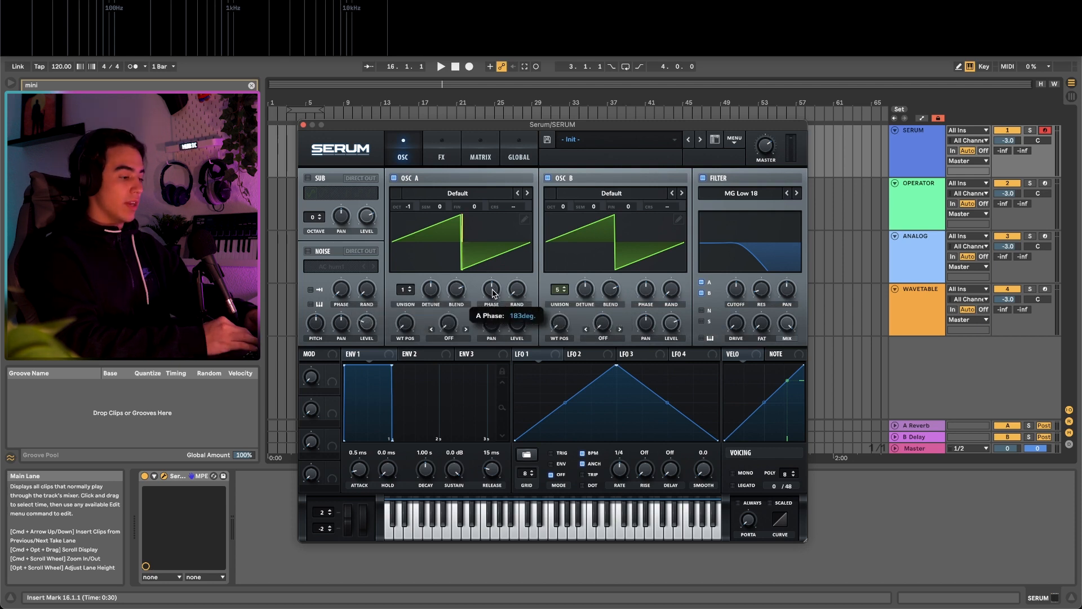
pyautogui.moveTo(645, 292)
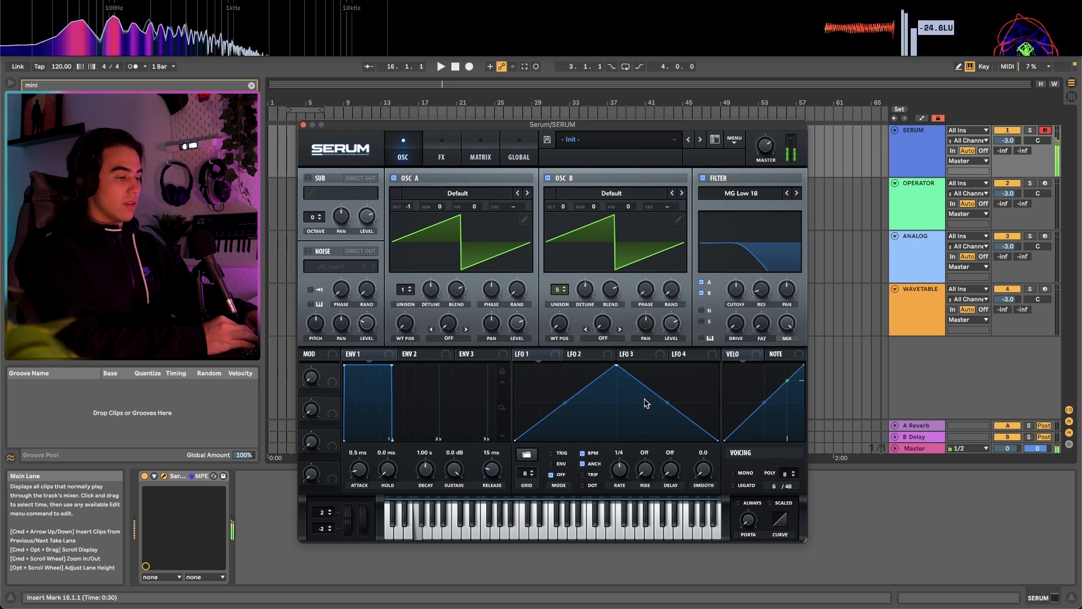
pyautogui.doubleClick(646, 290)
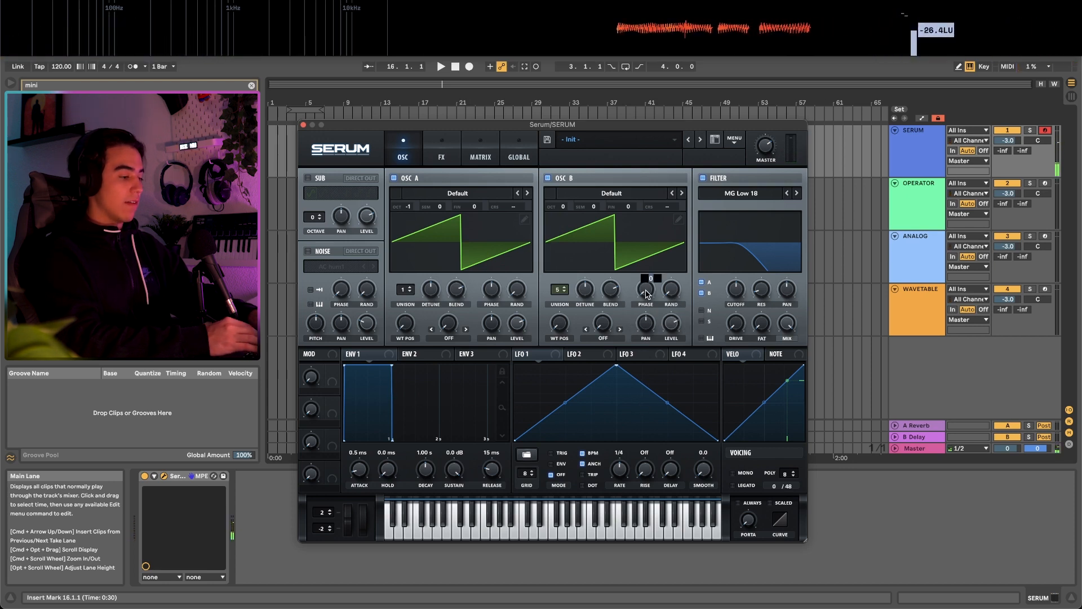
pyautogui.write('18')
pyautogui.press('Return')
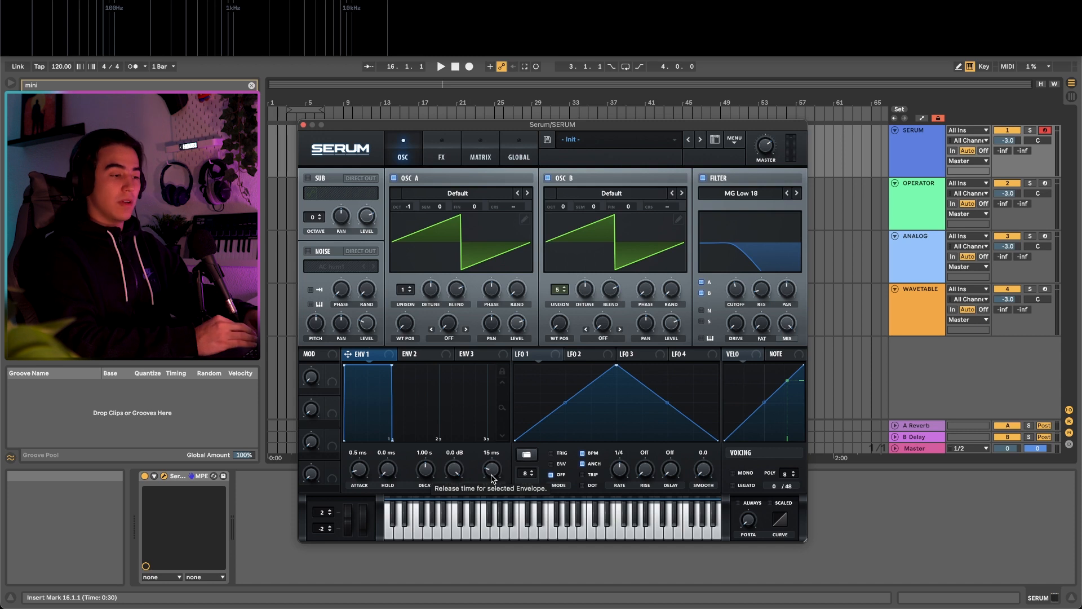
# - Try an Env 1 release of about 471 ms, playing notes before and after to compare
pyautogui.press('f')
pyautogui.press('f')
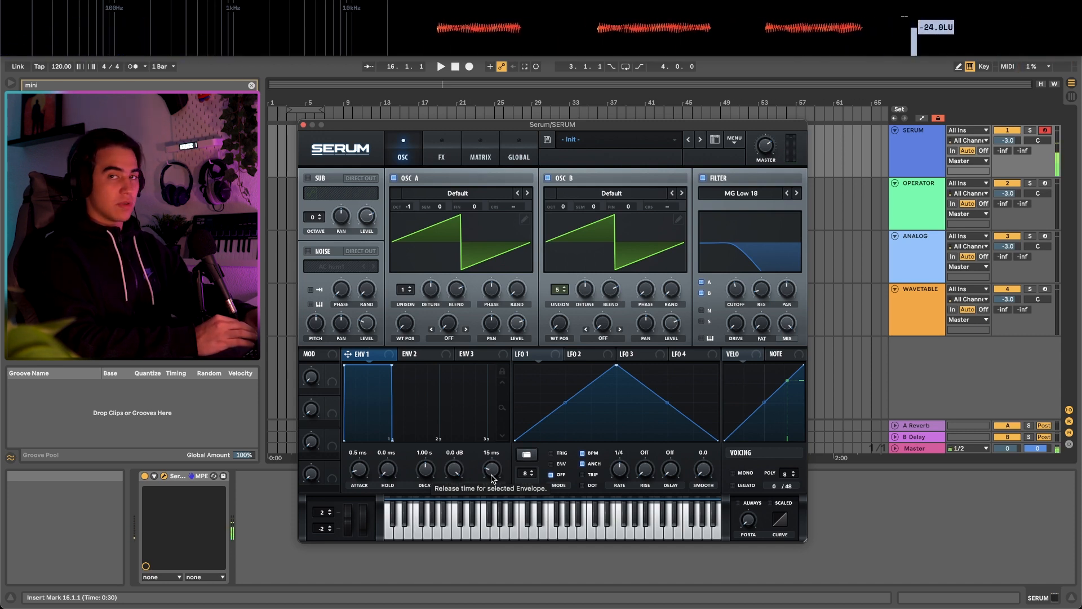
pyautogui.moveTo(491, 478); pyautogui.dragTo(491, 448)
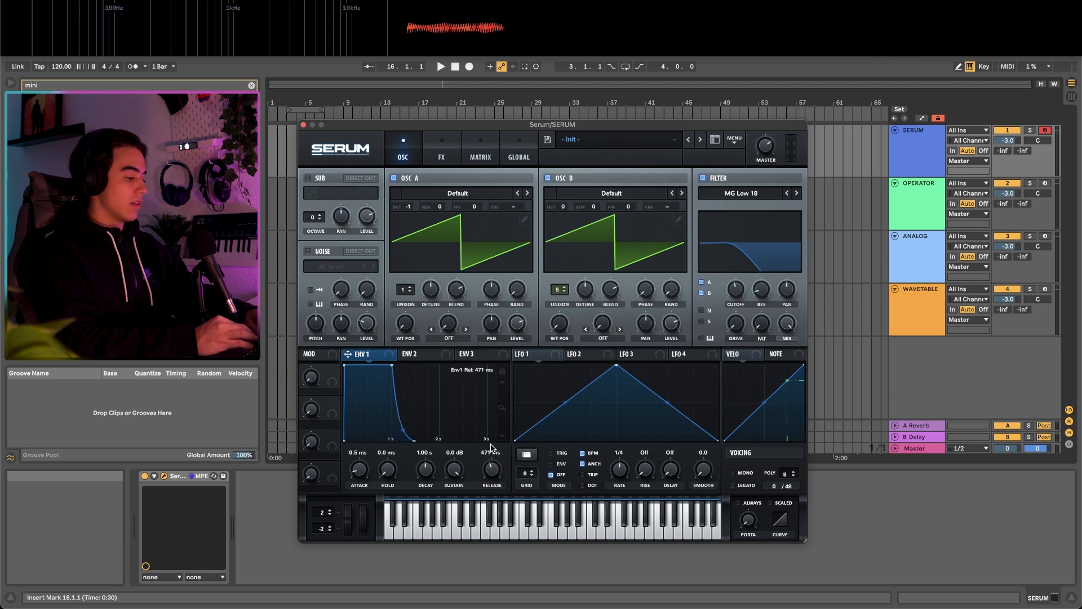
pyautogui.press('f')
pyautogui.press('f')
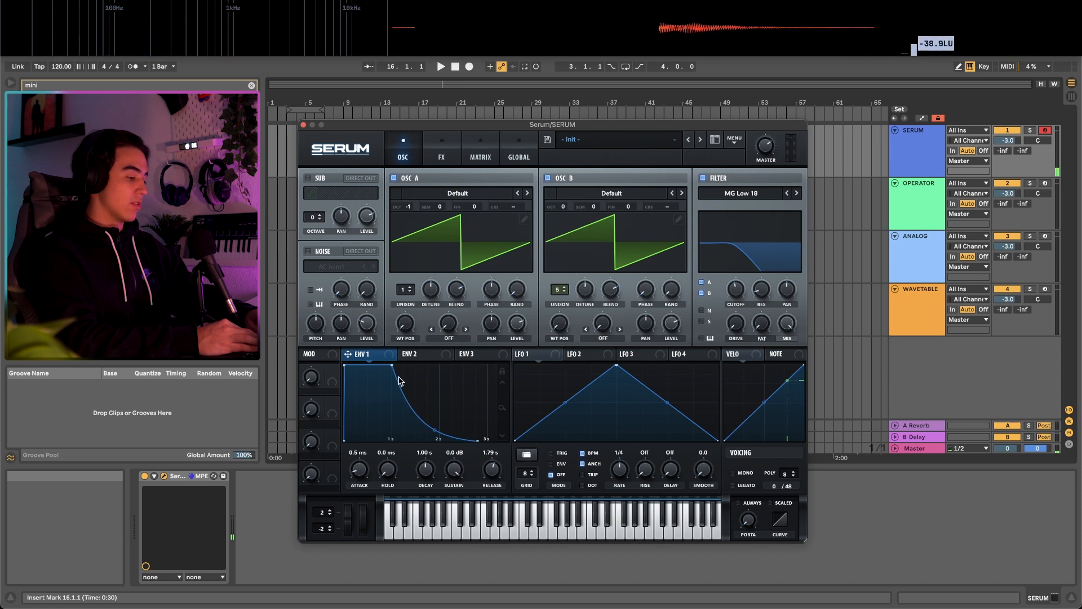
# - Try Env 1 with a 58 ms release and minimum sustain, and return the sustain to 0 dB
pyautogui.moveTo(496, 481); pyautogui.dragTo(499, 489)
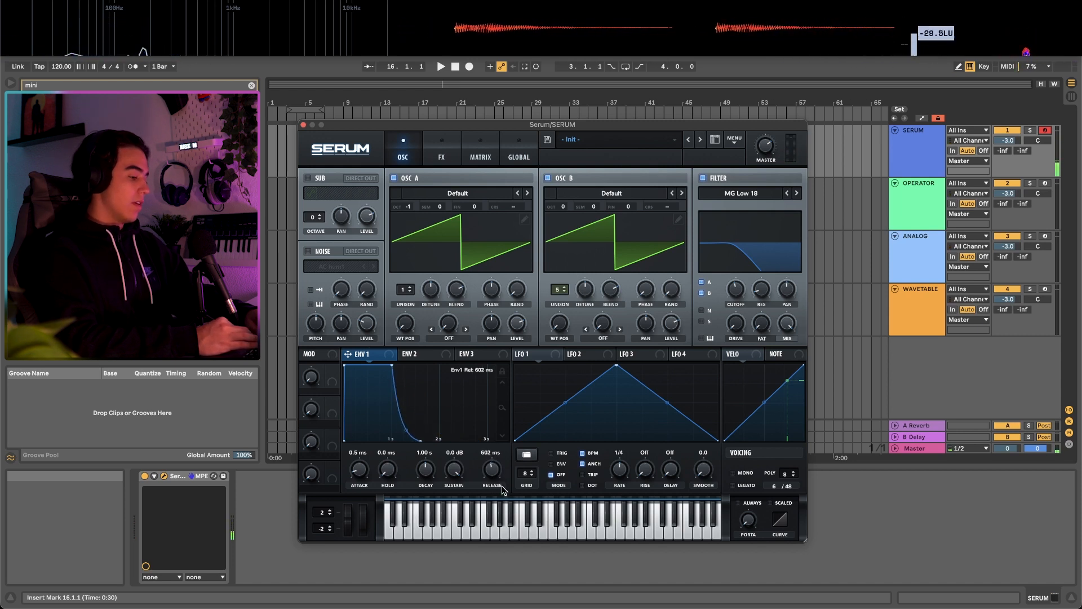
pyautogui.moveTo(391, 439); pyautogui.dragTo(393, 470)
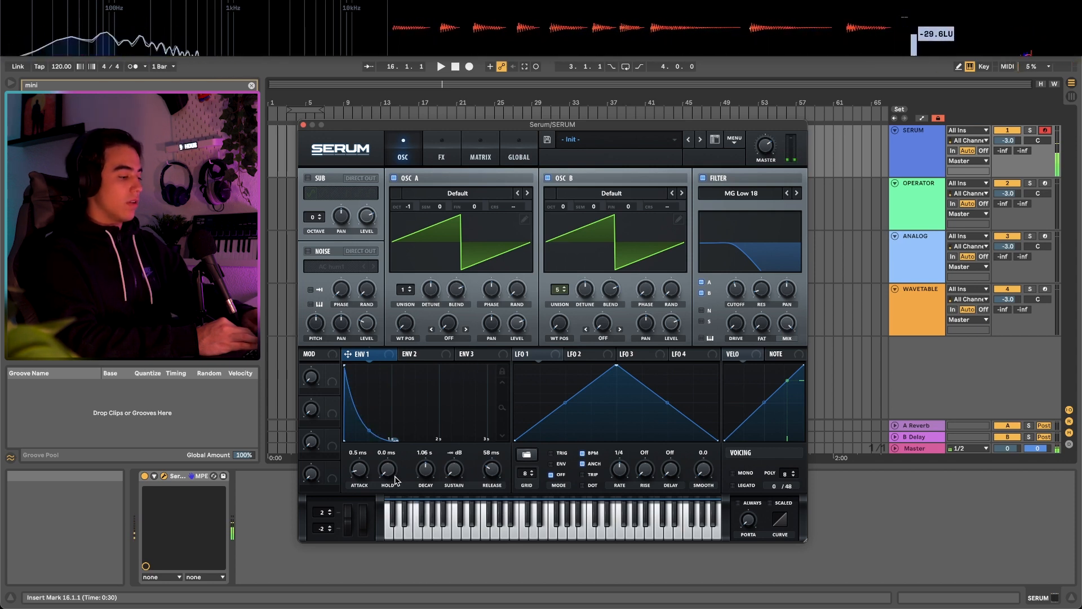
pyautogui.moveTo(395, 439); pyautogui.dragTo(389, 314)
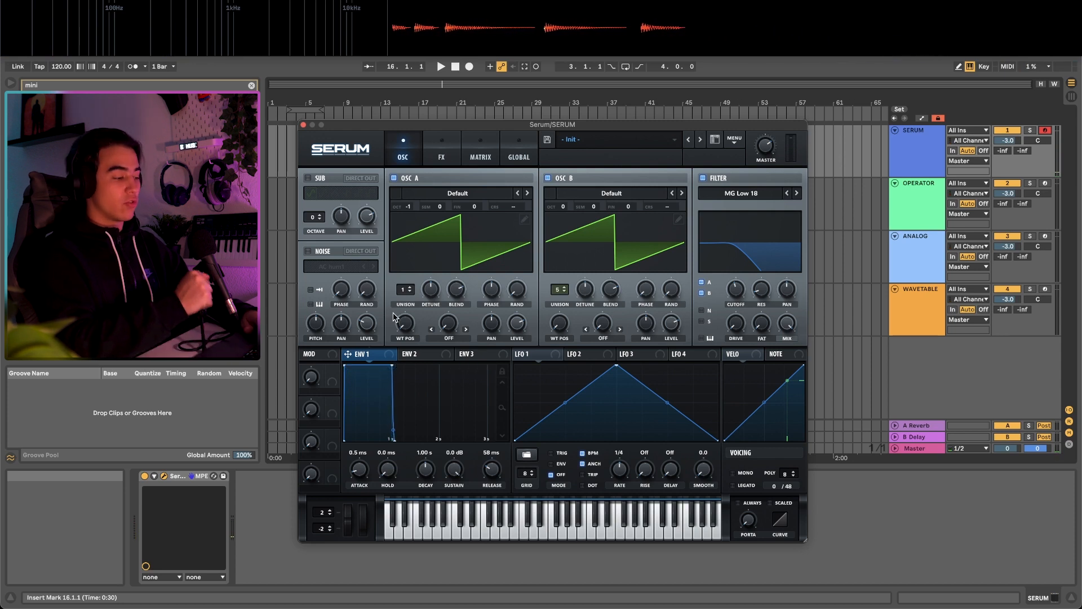
pyautogui.press('f')
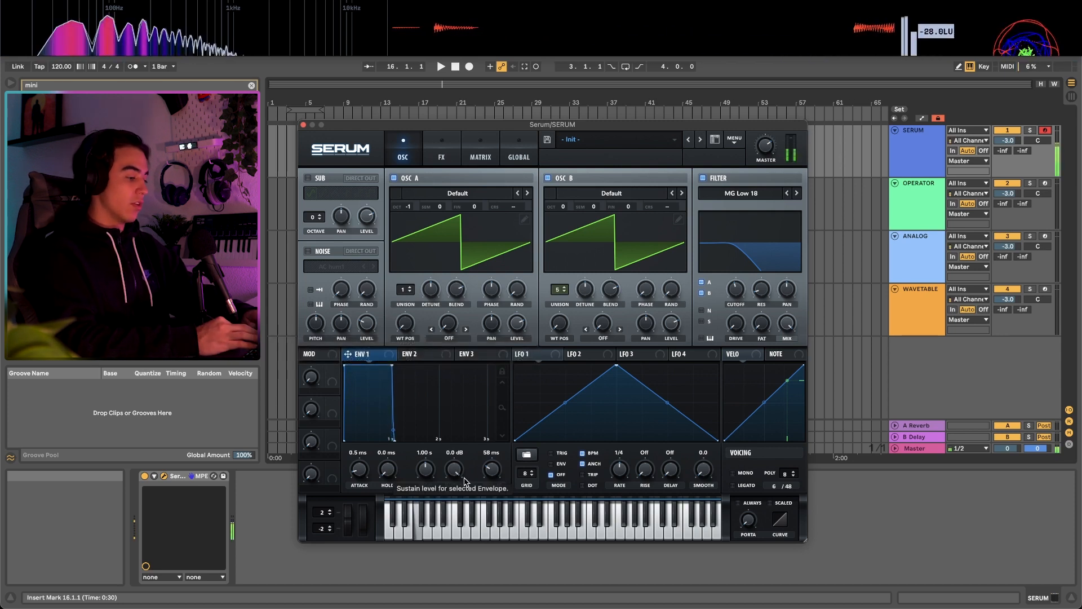
# - Try Env 1's release at 0 ms with repeated notes, and raise it back to about 24 ms
pyautogui.moveTo(494, 486); pyautogui.dragTo(488, 482)
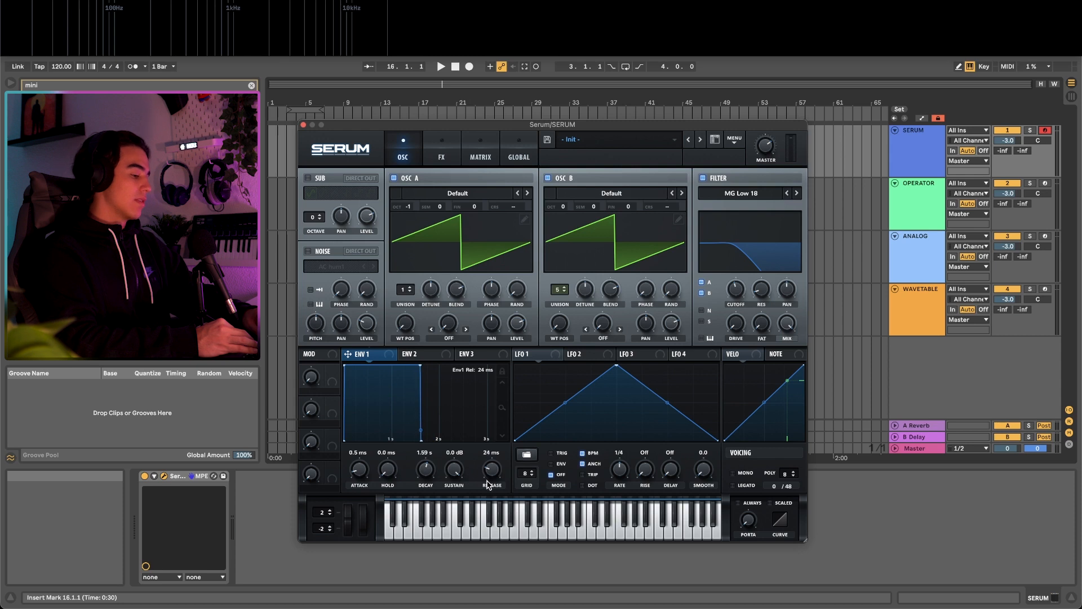
pyautogui.press('f')
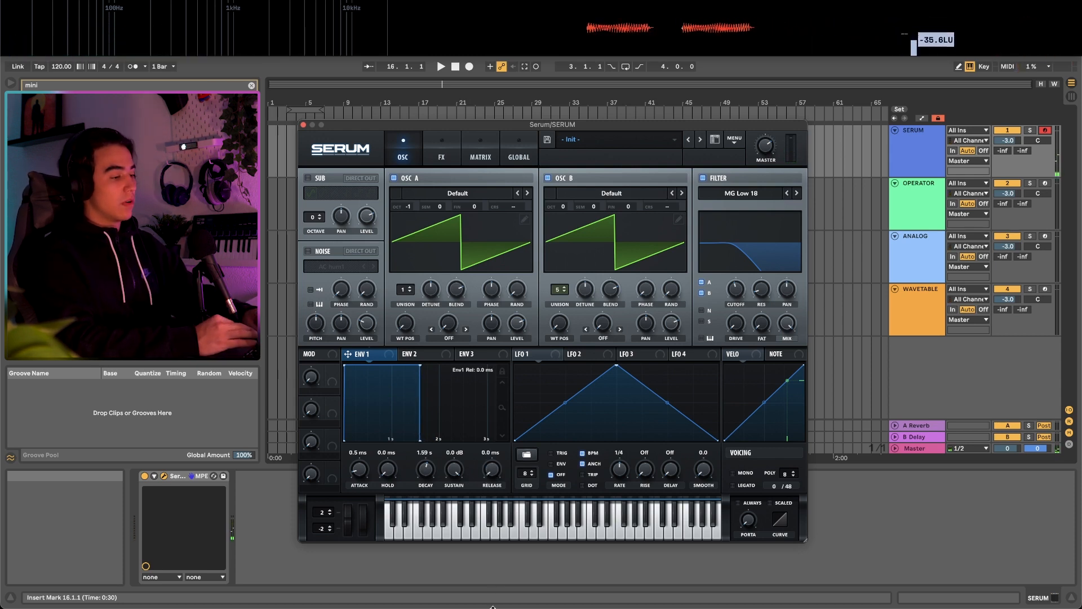
pyautogui.press('f')
pyautogui.press('f')
pyautogui.press('f')
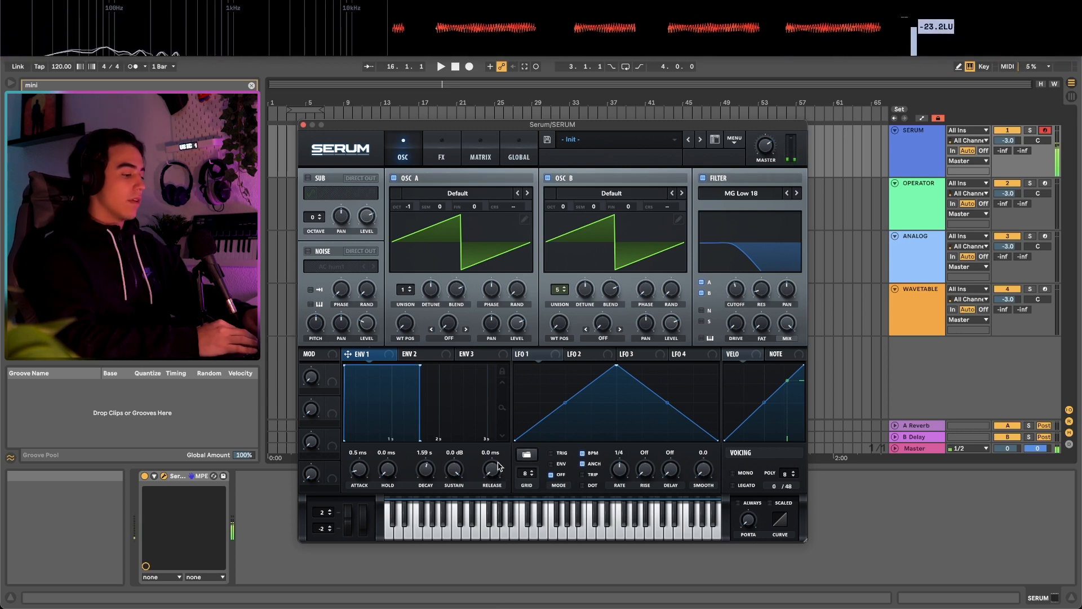
pyautogui.moveTo(498, 466); pyautogui.dragTo(496, 438)
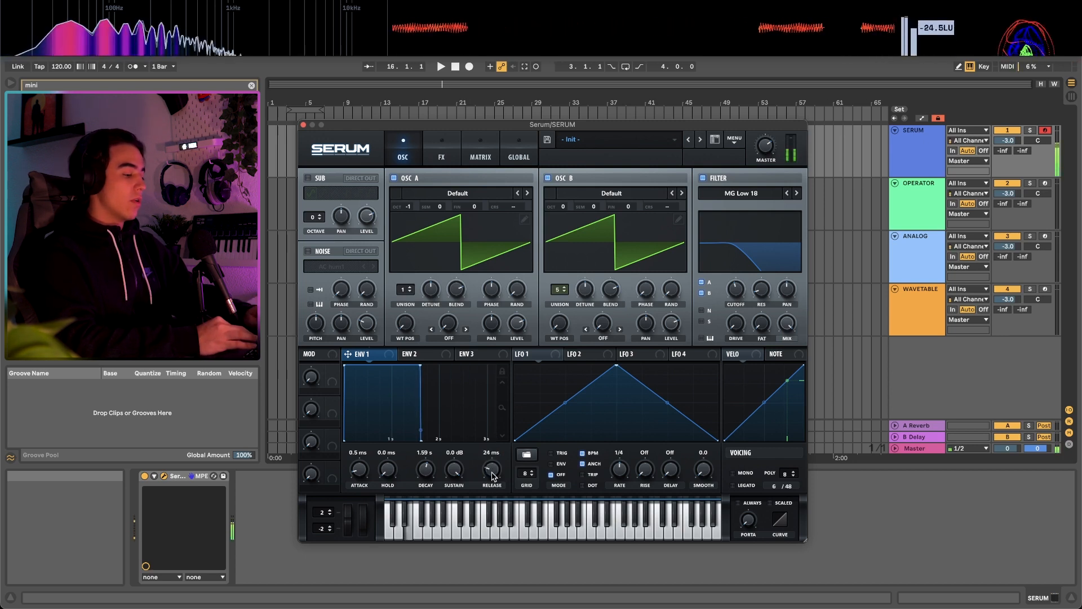
pyautogui.moveTo(492, 476); pyautogui.dragTo(499, 508)
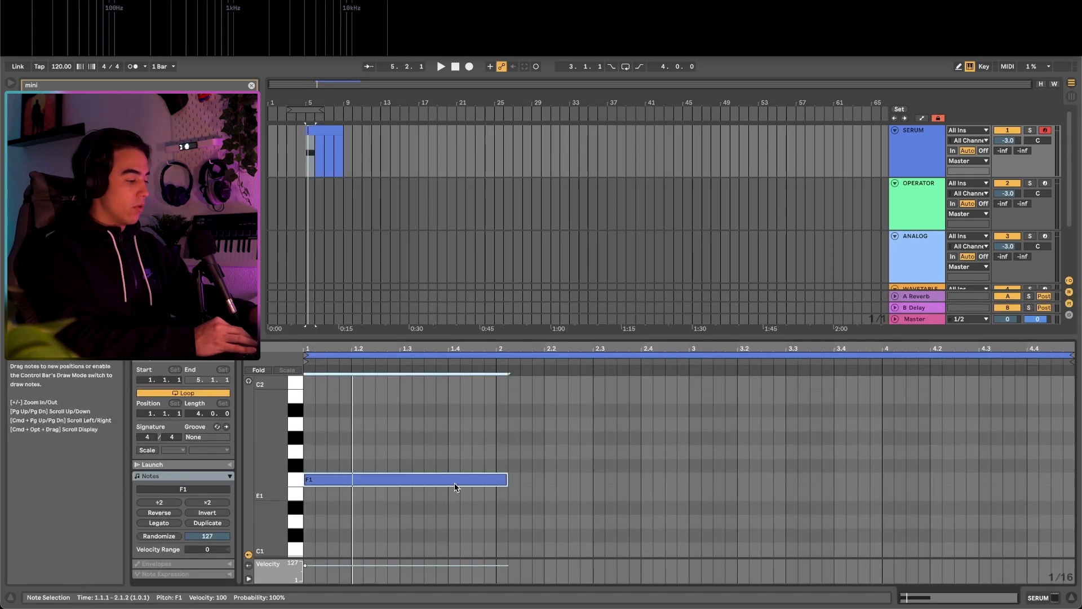
# - Shorten the F1 note to two beats, copy it to A1 so it overlaps from beat 1.2, and play the clip
pyautogui.click(502, 480)
pyautogui.moveTo(508, 480); pyautogui.dragTo(394, 453)
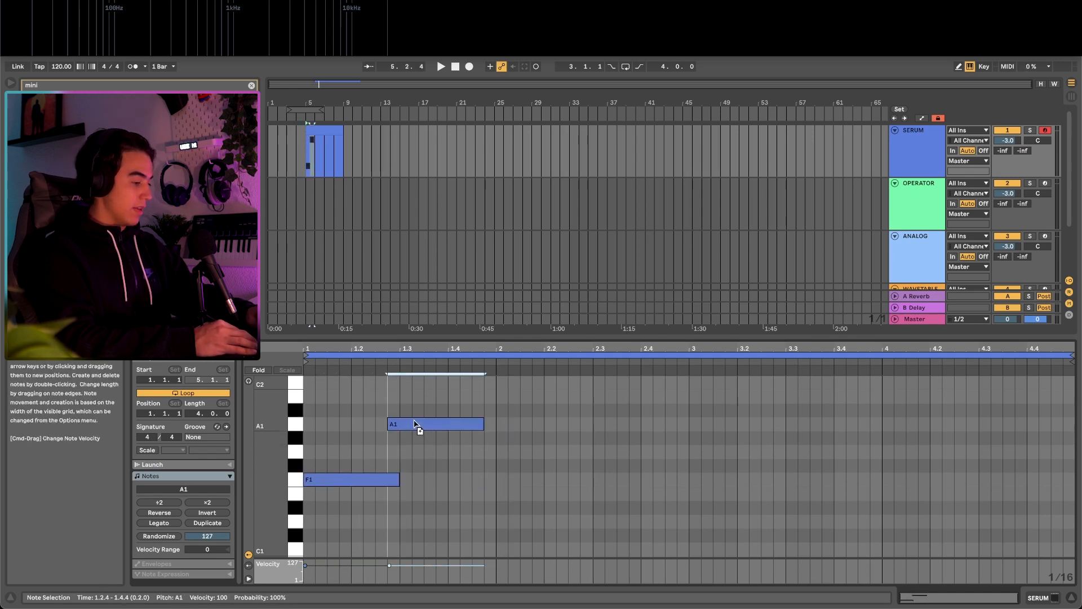
pyautogui.moveTo(415, 424); pyautogui.dragTo(376, 426)
pyautogui.press('space')
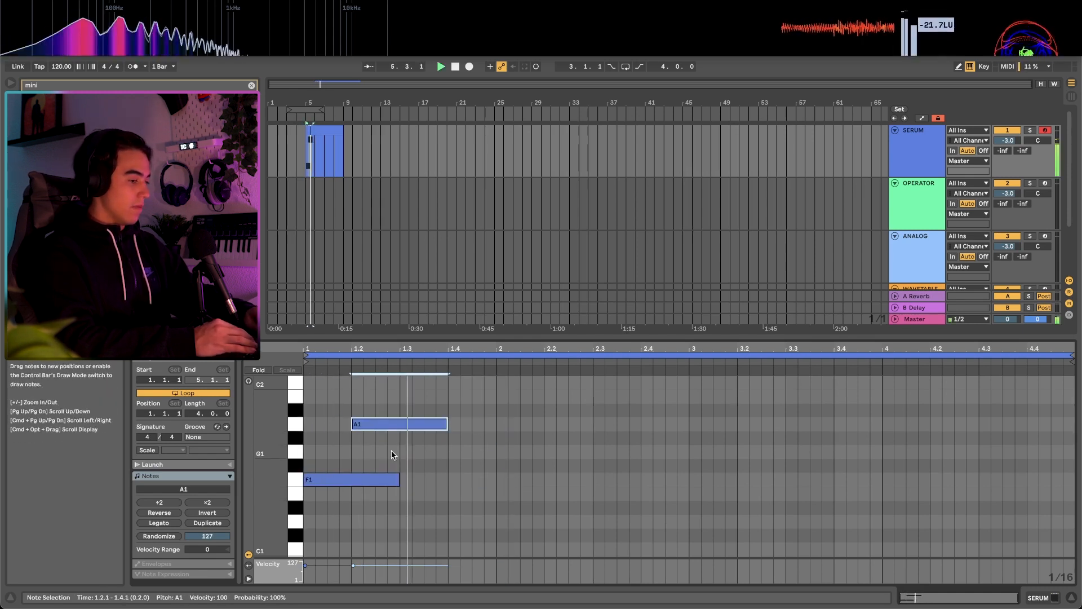
# - Play back the overlapping test notes with a G1 note added, and delete the A1 and G1 notes
pyautogui.hotkey('shift', 'Tab')
pyautogui.click(303, 129)
pyautogui.press('space')
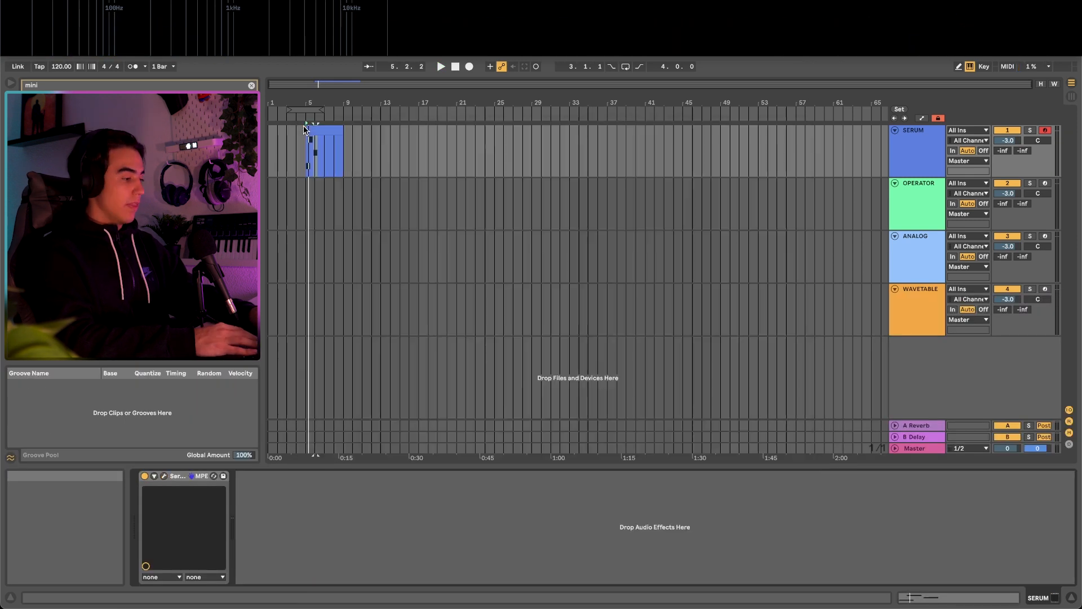
pyautogui.hotkey('shift', 'Tab')
pyautogui.click(385, 423)
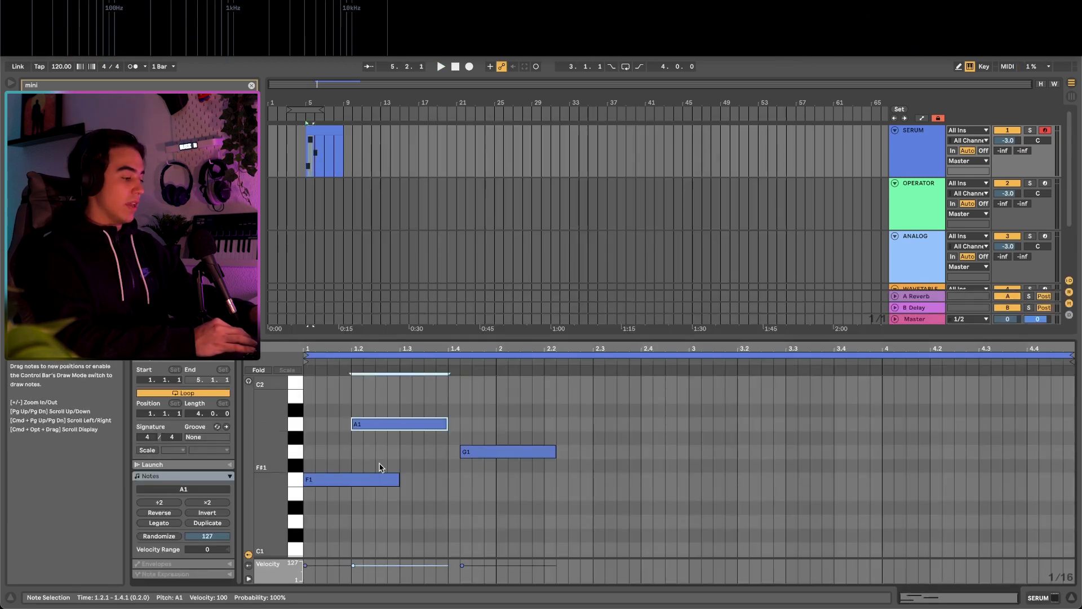
pyautogui.press('space')
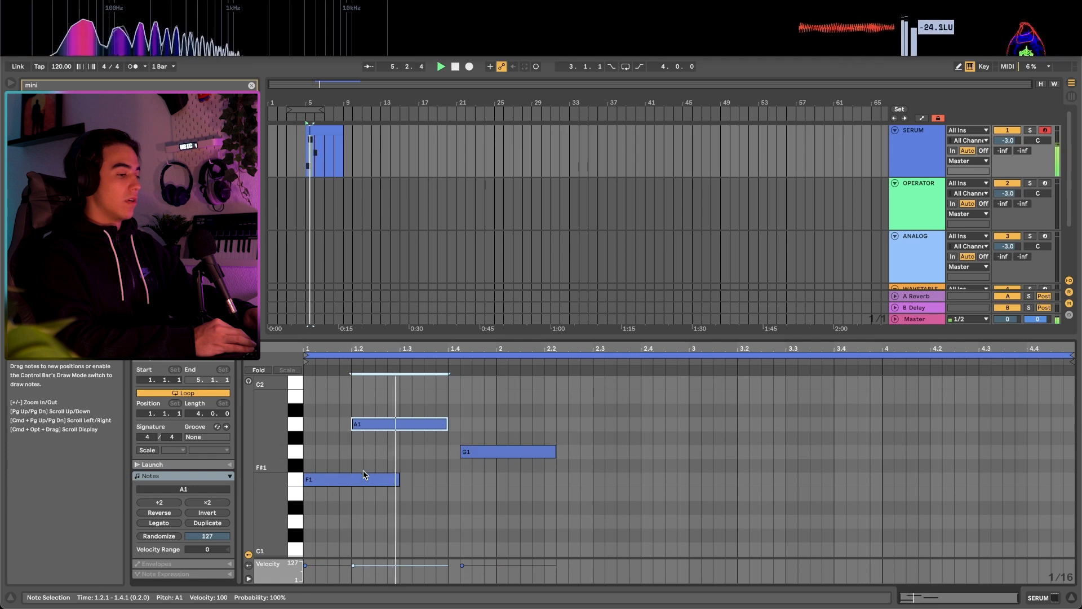
pyautogui.press('space')
pyautogui.press('Delete')
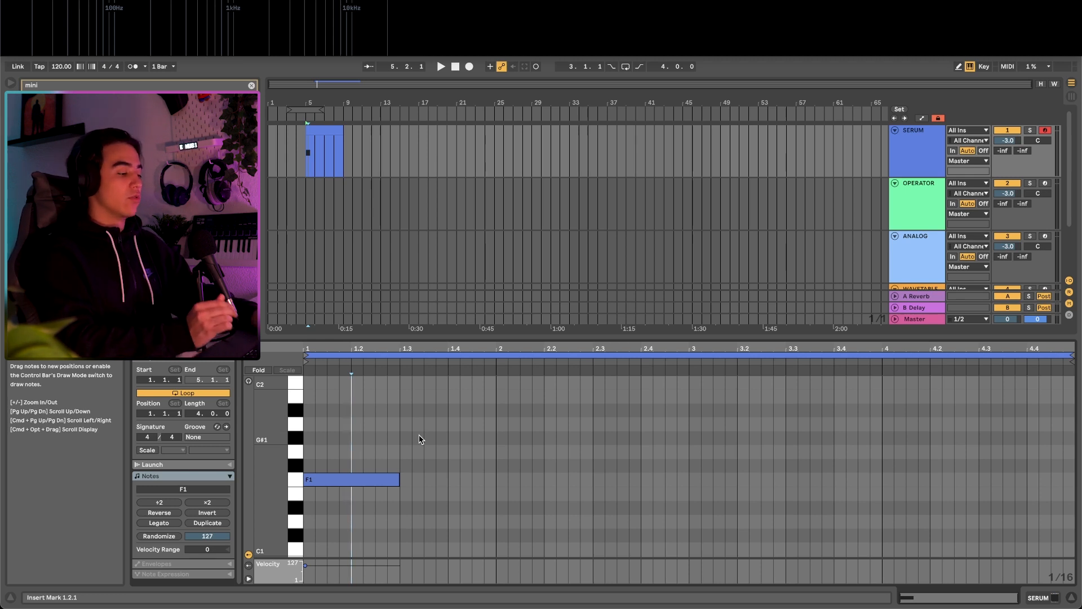
# - Set Serum's portamento to Always with a time of about 35 ms, and return to the clip's notes
pyautogui.click(350, 480)
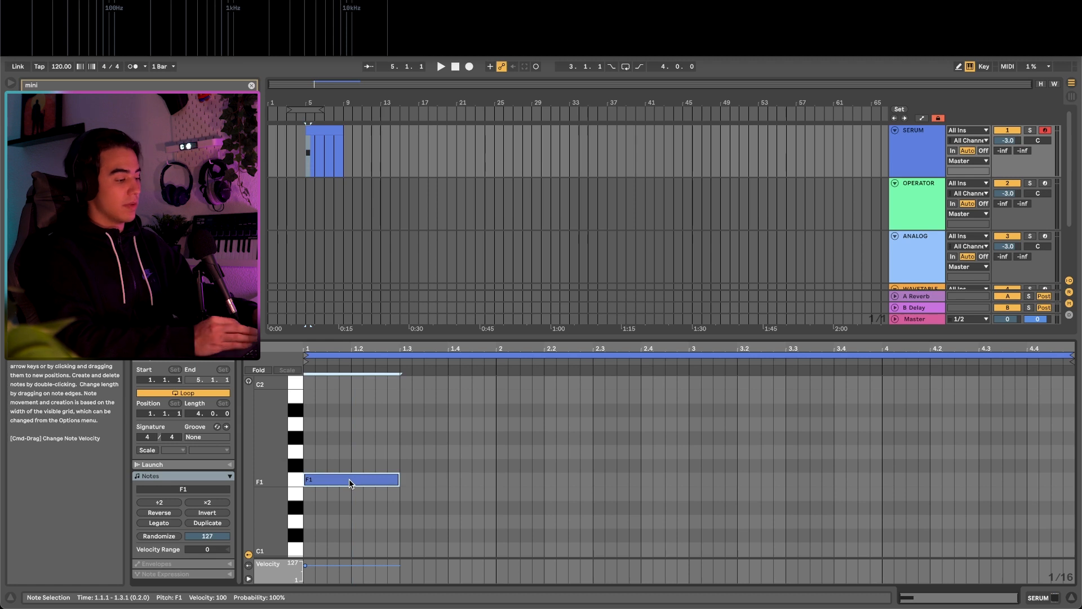
pyautogui.hotkey('shift', 'Tab')
pyautogui.click(164, 476)
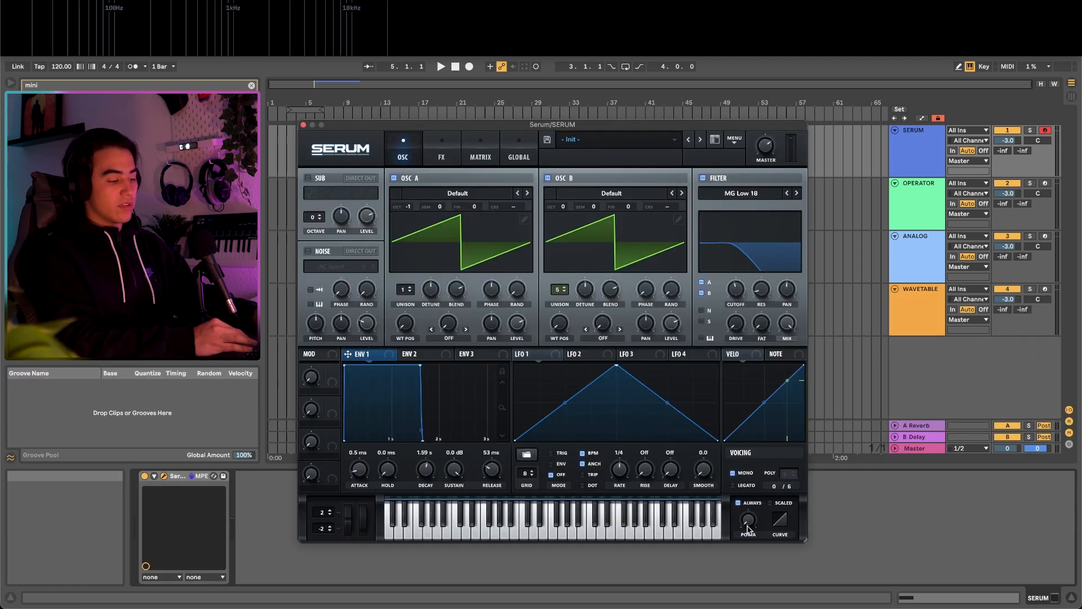
pyautogui.click(739, 503)
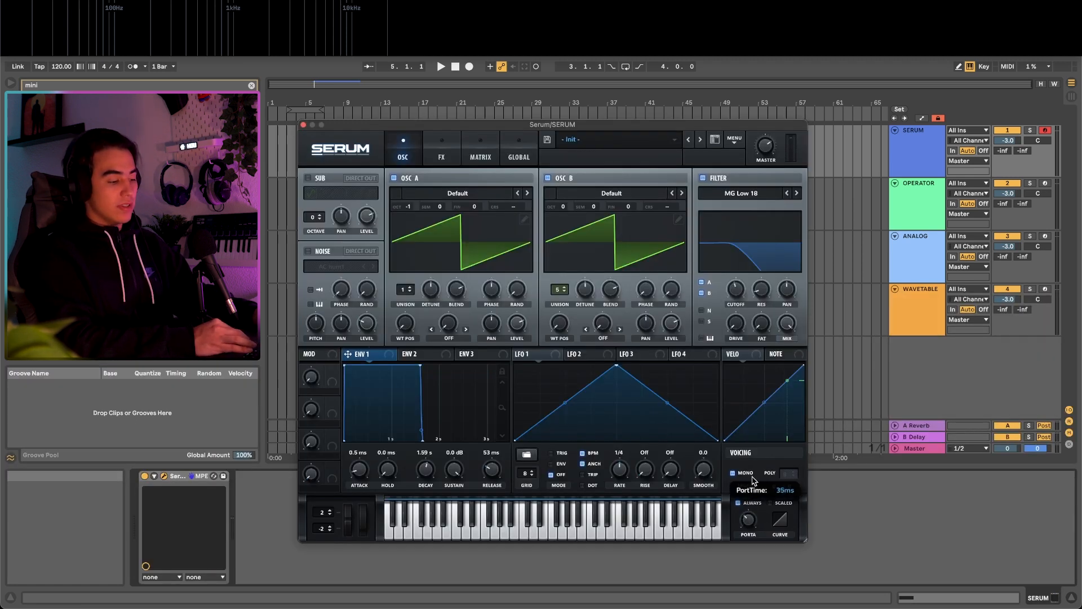
pyautogui.press('super+alt+p')
pyautogui.hotkey('shift', 'Tab')
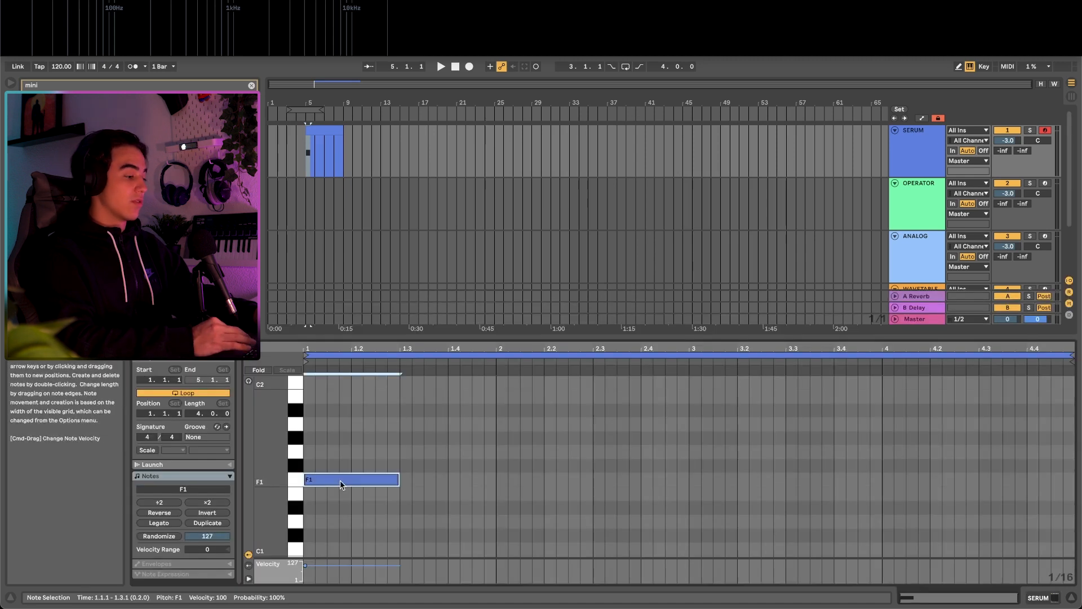
# - Lengthen the F1 note to one bar, duplicate it into bar 2 four semitones higher on A1, and play the clip
pyautogui.moveTo(399, 480); pyautogui.dragTo(464, 468)
pyautogui.press('super+d')
pyautogui.press('Up')
pyautogui.press('Up')
pyautogui.press('Up')
pyautogui.press('Up')
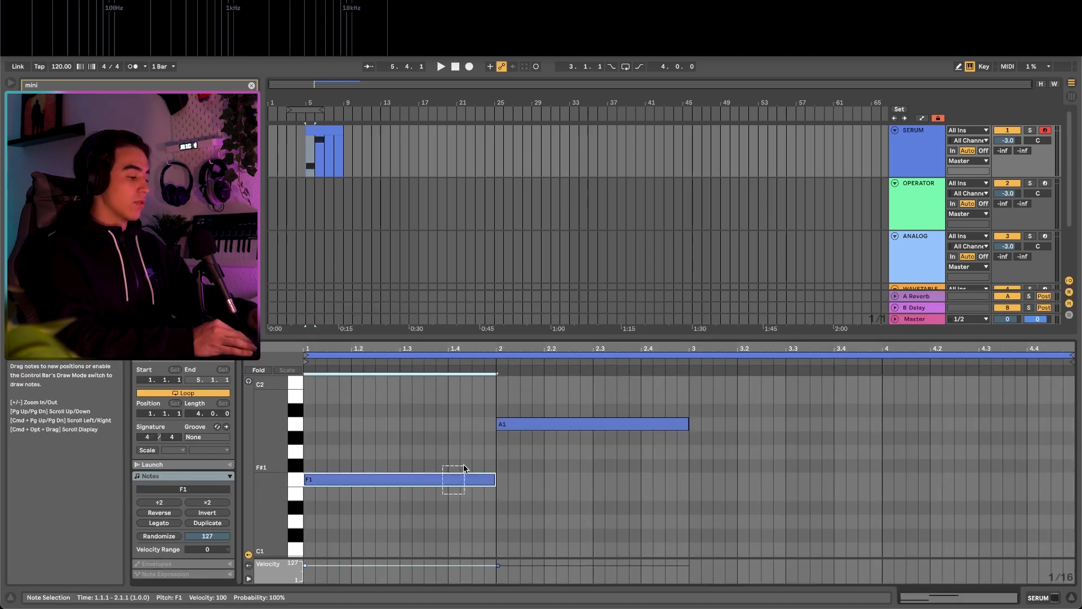
pyautogui.click(533, 424)
pyautogui.press('space')
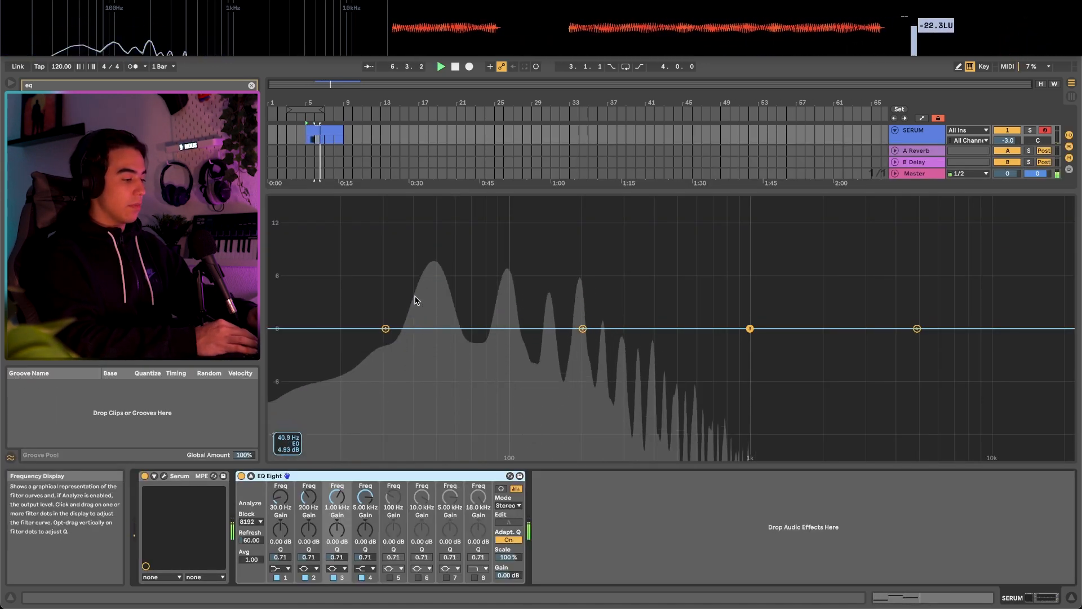
pyautogui.press('space')
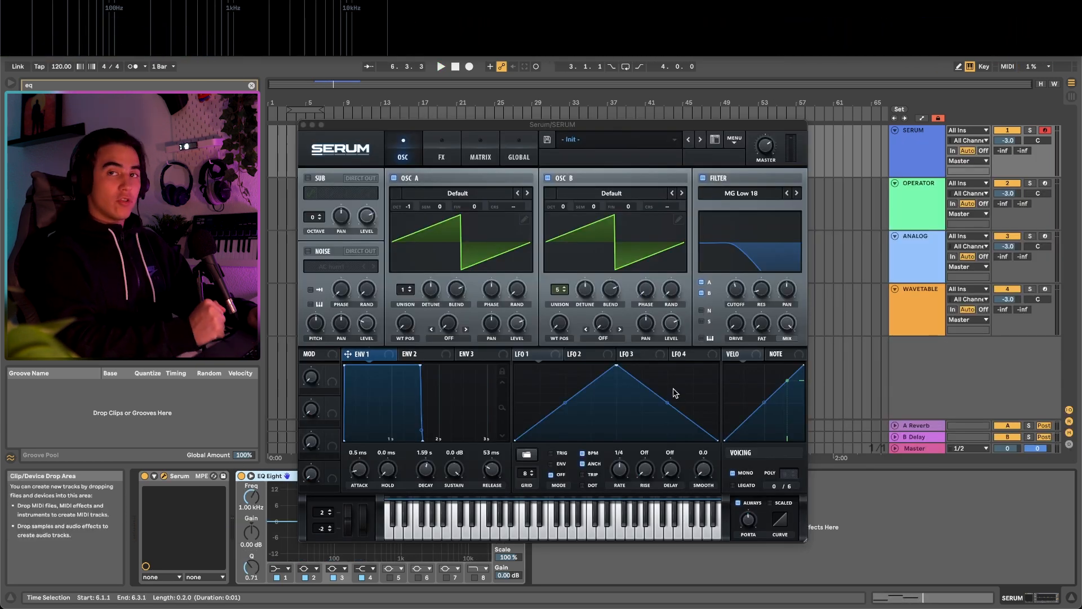
# - Give Env 2 a decay of about 983 ms, 0% sustain and 0 ms release, and assign it to the filter cutoff
pyautogui.click(420, 354)
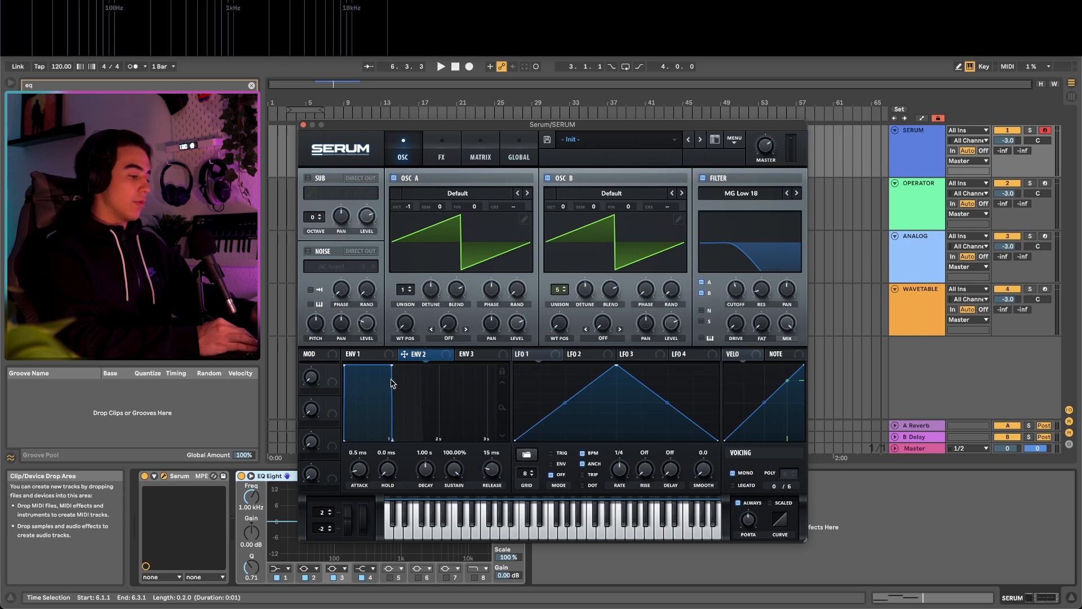
pyautogui.moveTo(392, 367); pyautogui.dragTo(390, 438)
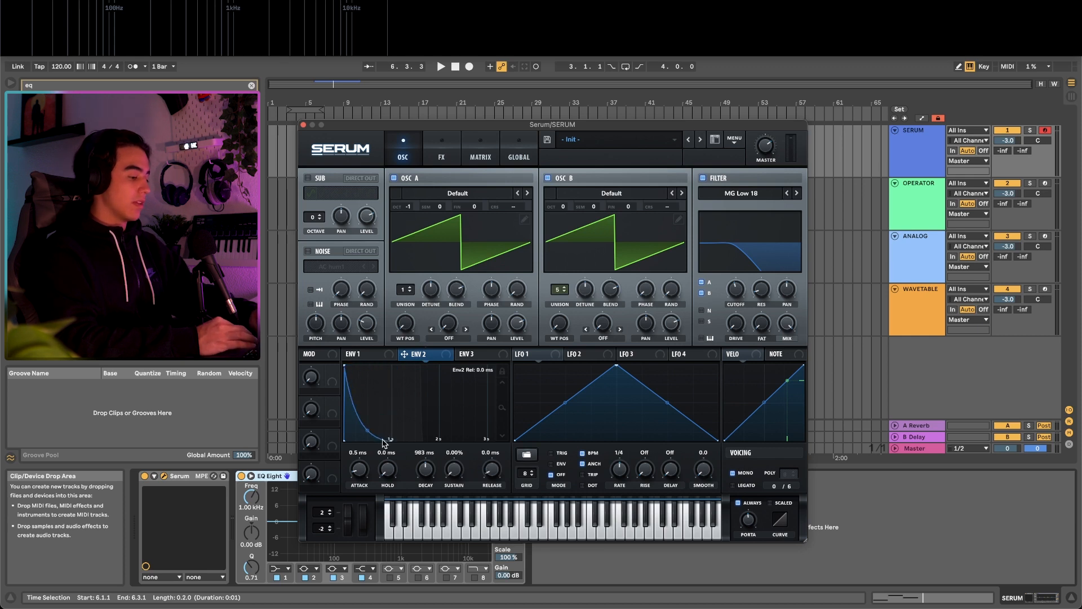
pyautogui.moveTo(477, 345); pyautogui.dragTo(720, 296)
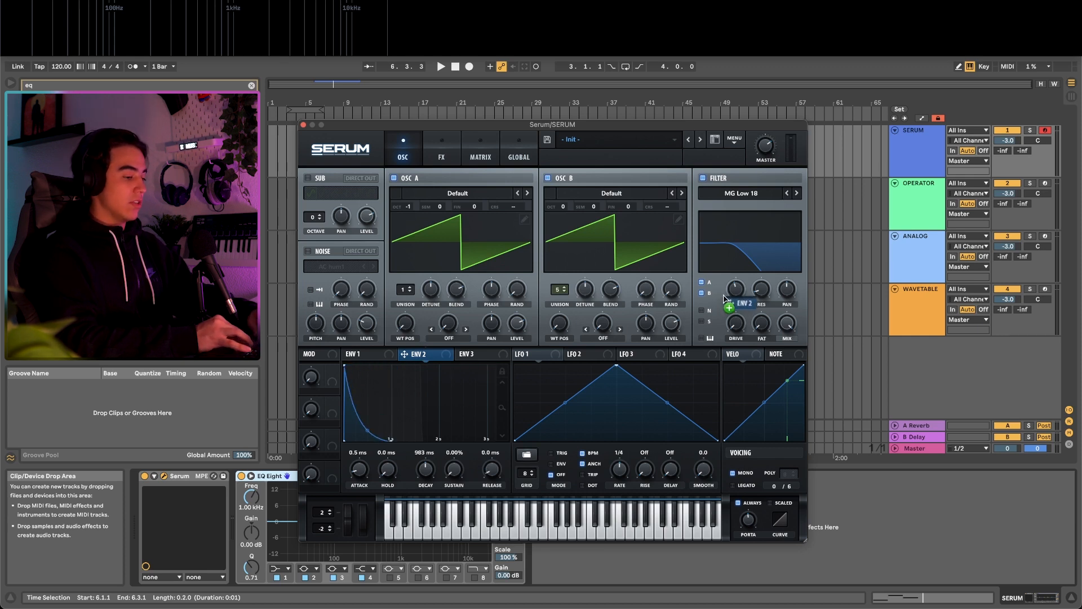
pyautogui.moveTo(738, 296); pyautogui.dragTo(737, 296)
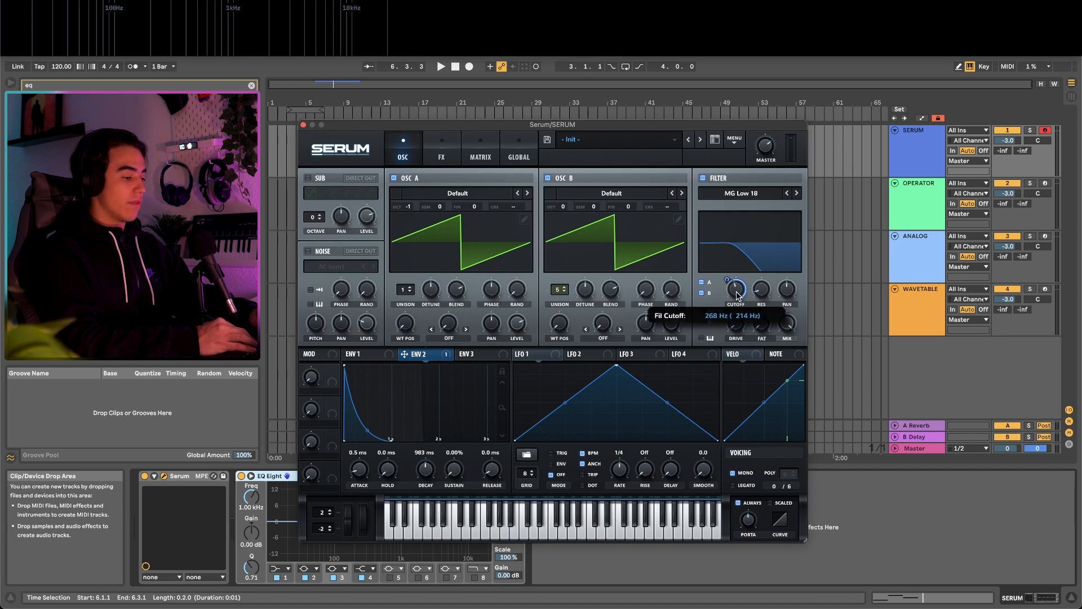
# - Tune the filter cutoff and its Env 2 modulation depth during playback, trying a depth of 85, and use the MG Low 24 filter
pyautogui.press('space')
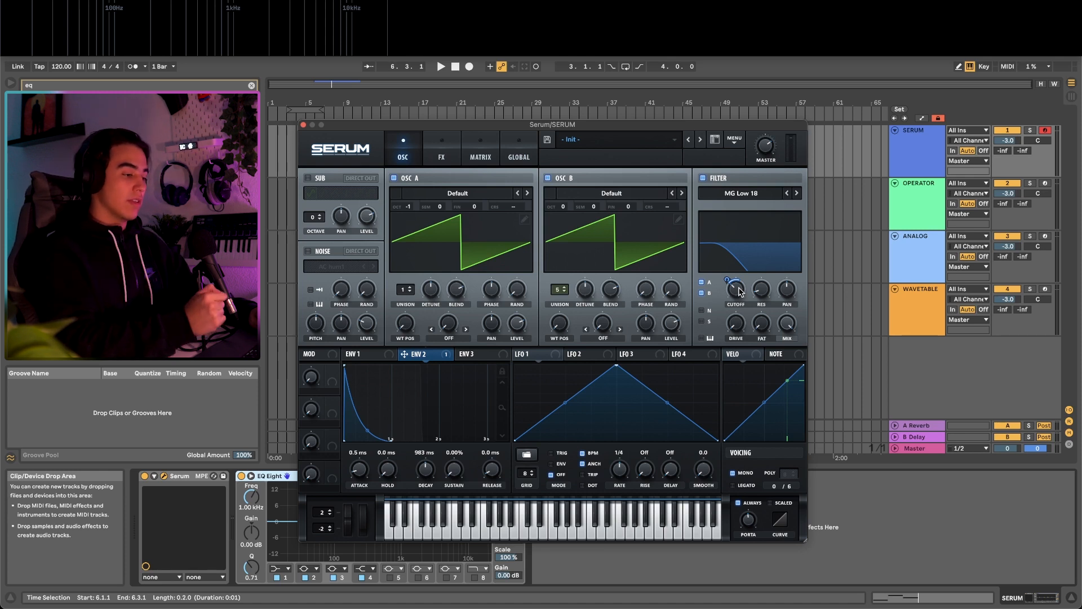
pyautogui.press('space')
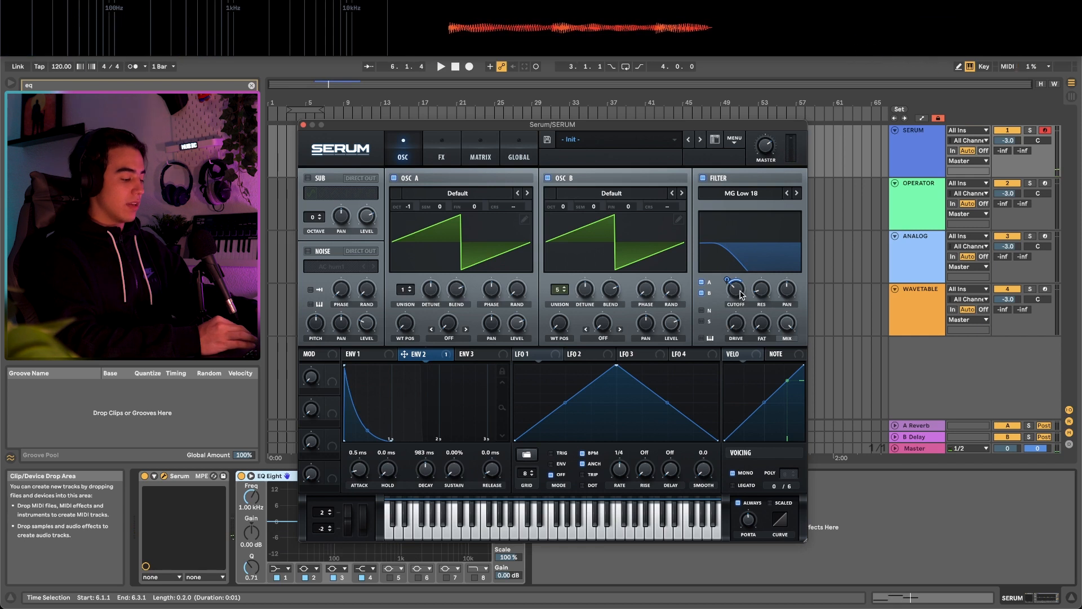
pyautogui.moveTo(741, 294); pyautogui.dragTo(748, 324)
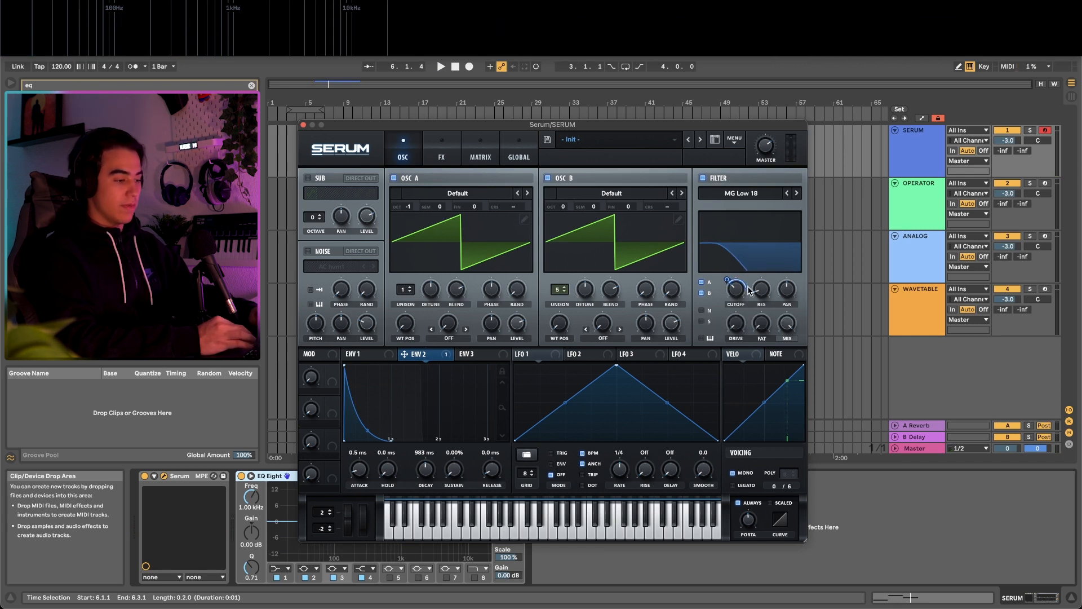
pyautogui.press('space')
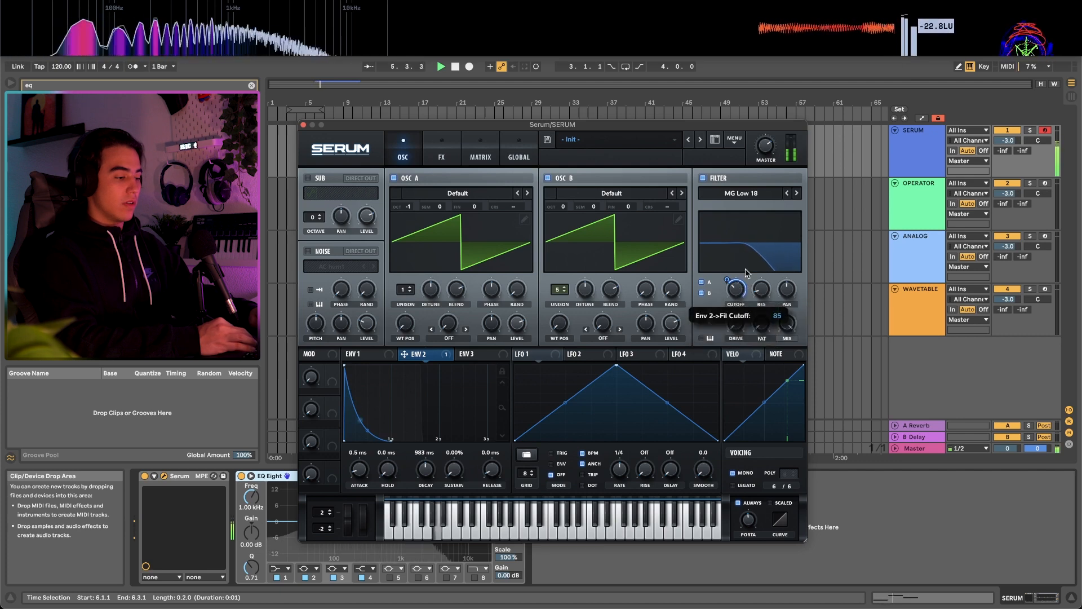
pyautogui.press('space')
pyautogui.press('space')
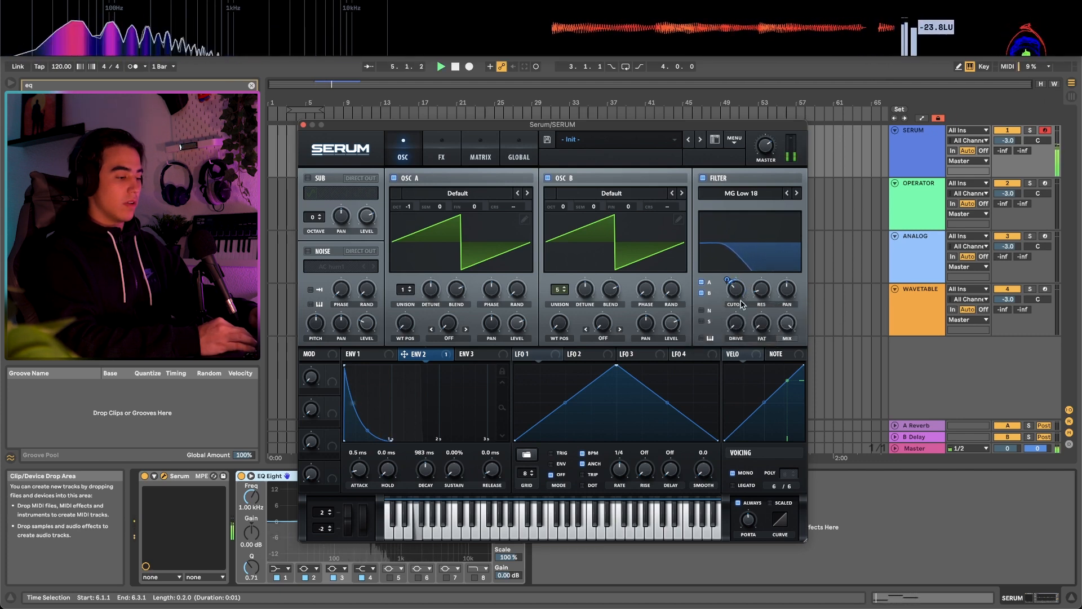
pyautogui.moveTo(727, 280); pyautogui.dragTo(736, 292)
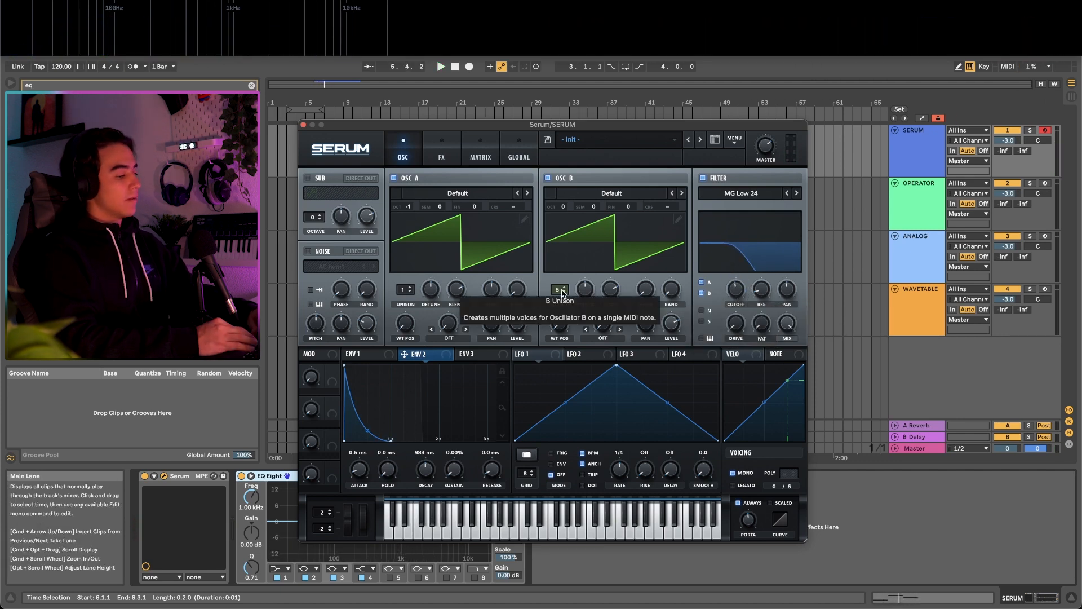
# - Try 12 unison voices on oscillator B and raise the filter cutoff while the clip plays
pyautogui.moveTo(559, 289); pyautogui.dragTo(579, 239)
pyautogui.press('space')
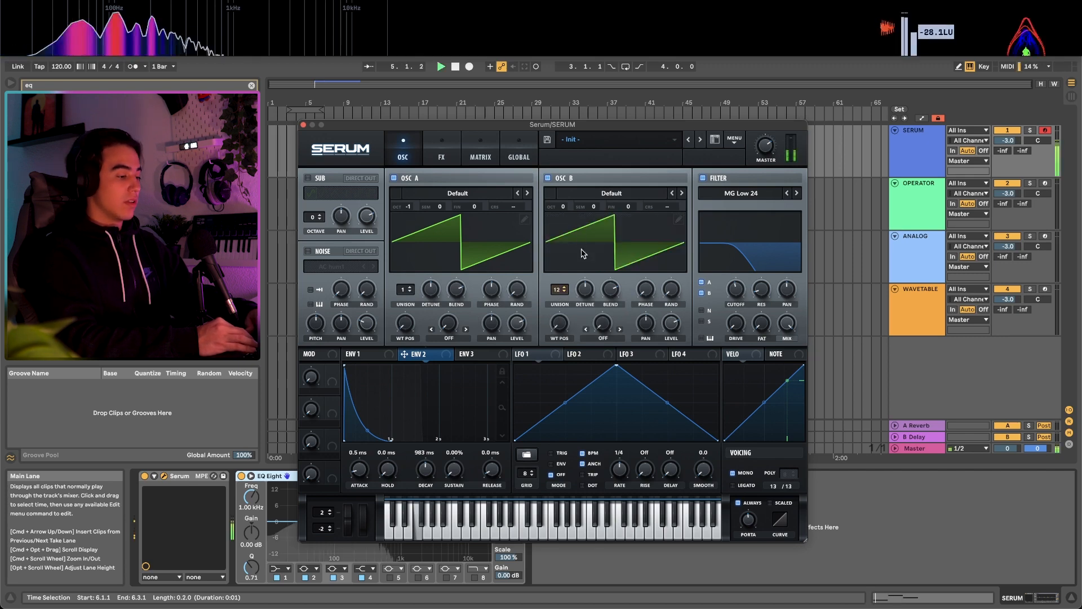
pyautogui.moveTo(738, 290); pyautogui.dragTo(740, 268)
pyautogui.press('space')
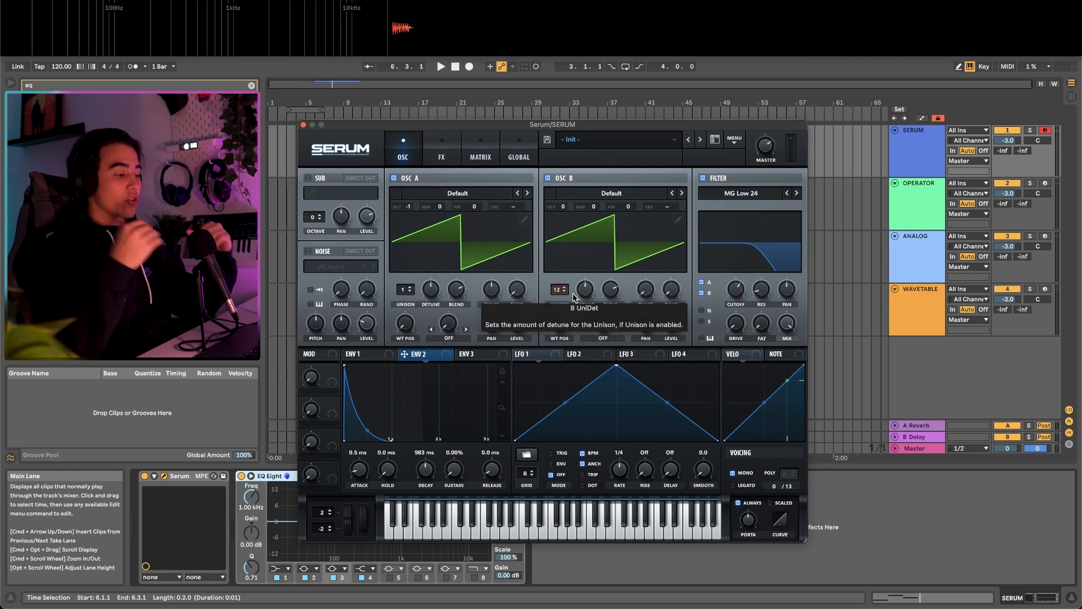
# - Reduce oscillator B's unison to 6 and then 4 voices, listening in between, and adjust its detune
pyautogui.moveTo(559, 290); pyautogui.dragTo(559, 354)
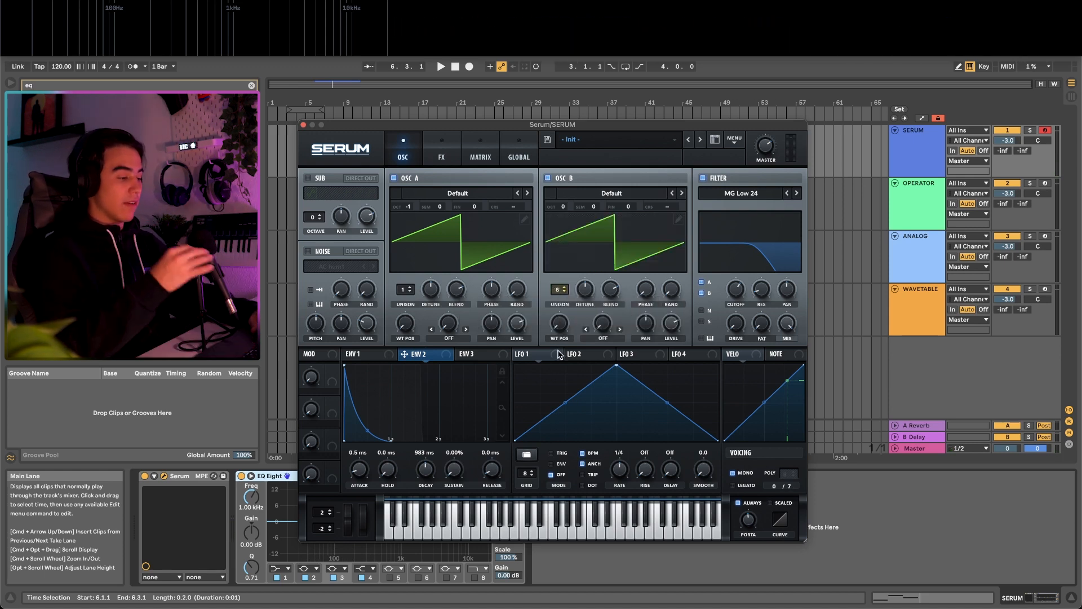
pyautogui.press('space')
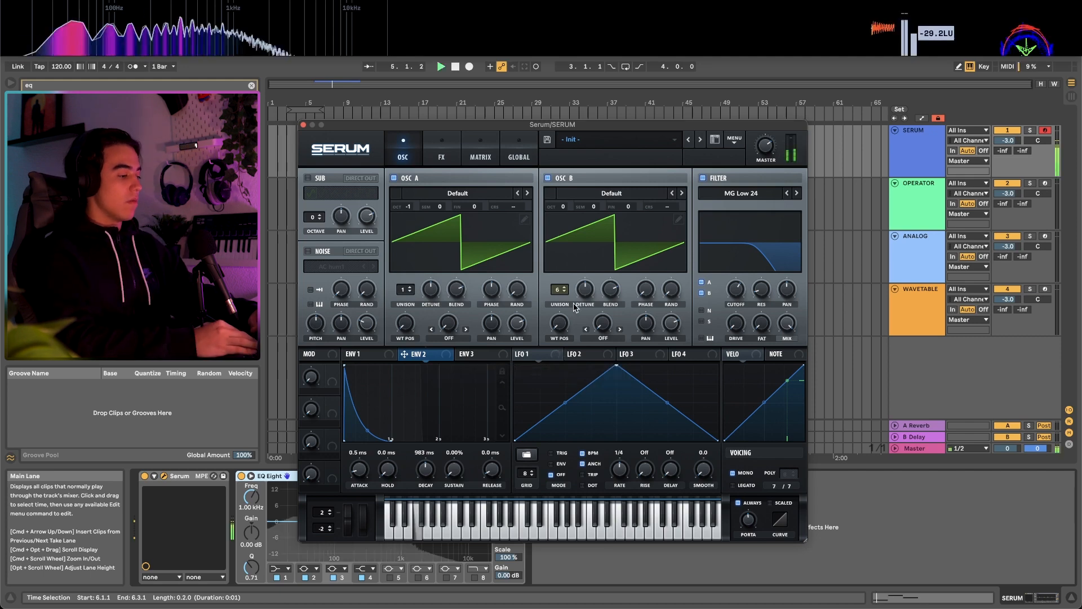
pyautogui.moveTo(558, 291); pyautogui.dragTo(560, 309)
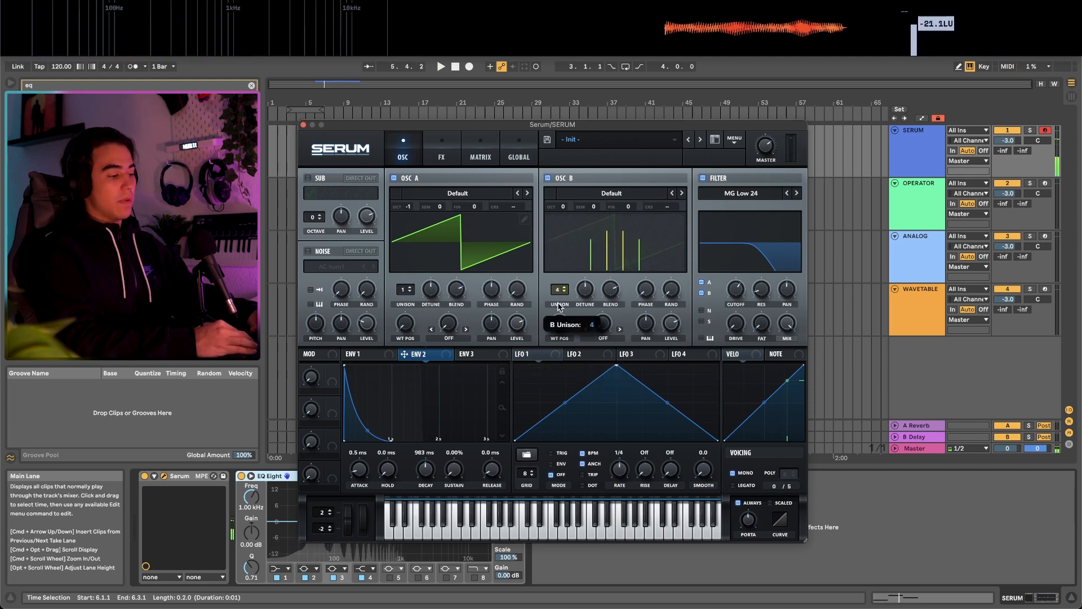
pyautogui.moveTo(587, 291); pyautogui.dragTo(591, 300)
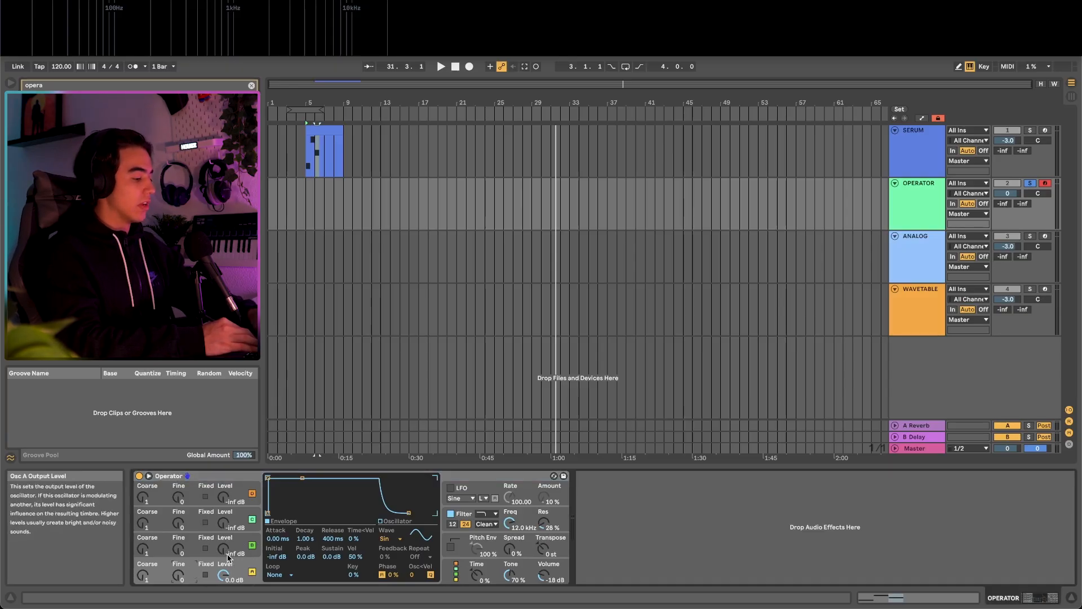
# - On the Operator track, set the levels of oscillators A and B and the overall volume to -12 dB
pyautogui.moveTo(222, 551); pyautogui.dragTo(222, 530)
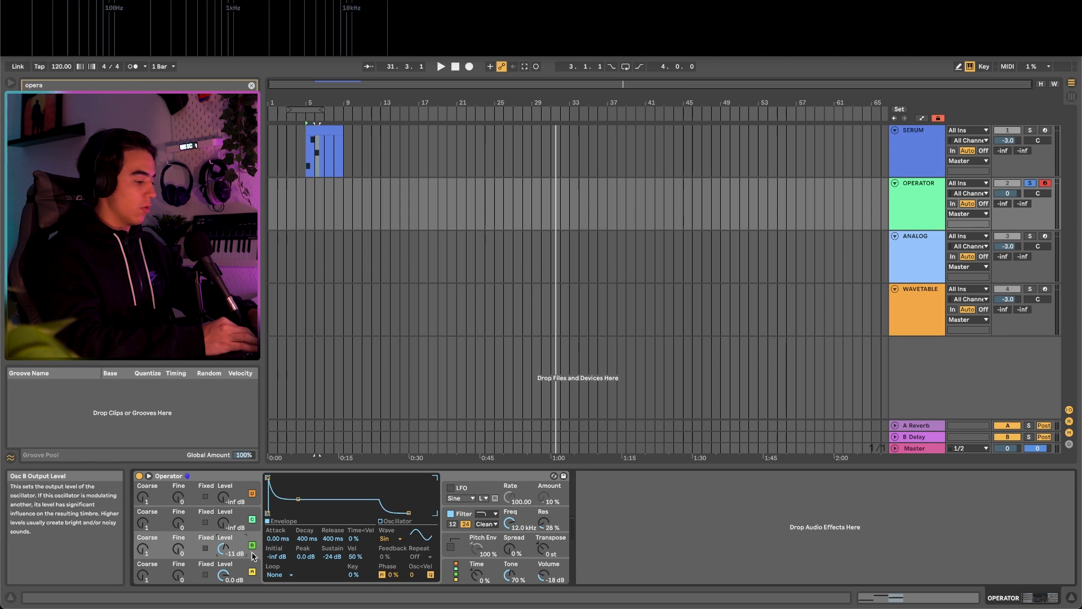
pyautogui.click(220, 578)
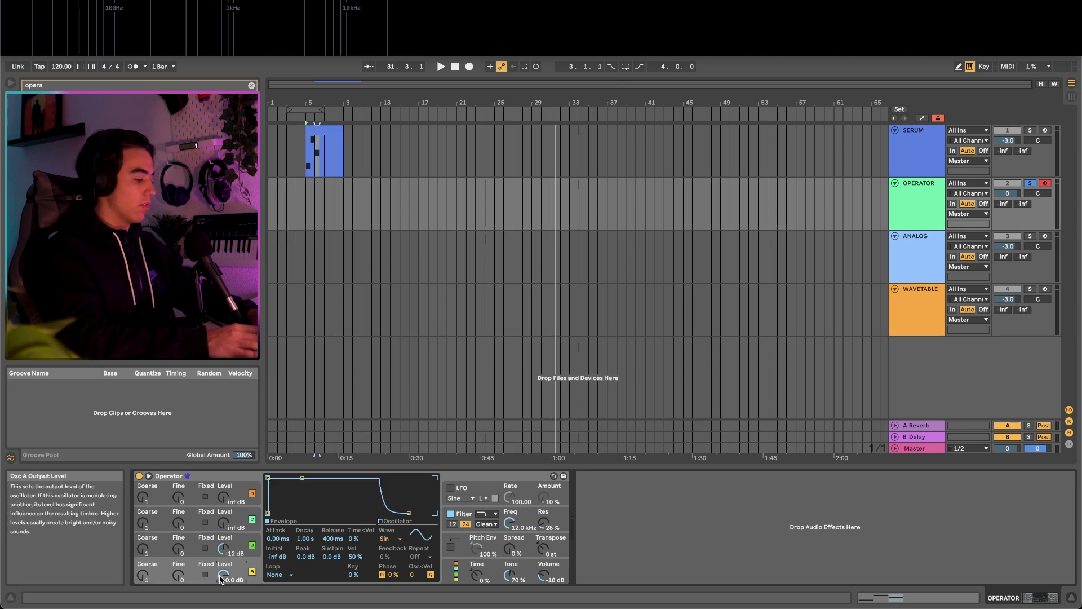
pyautogui.click(544, 577)
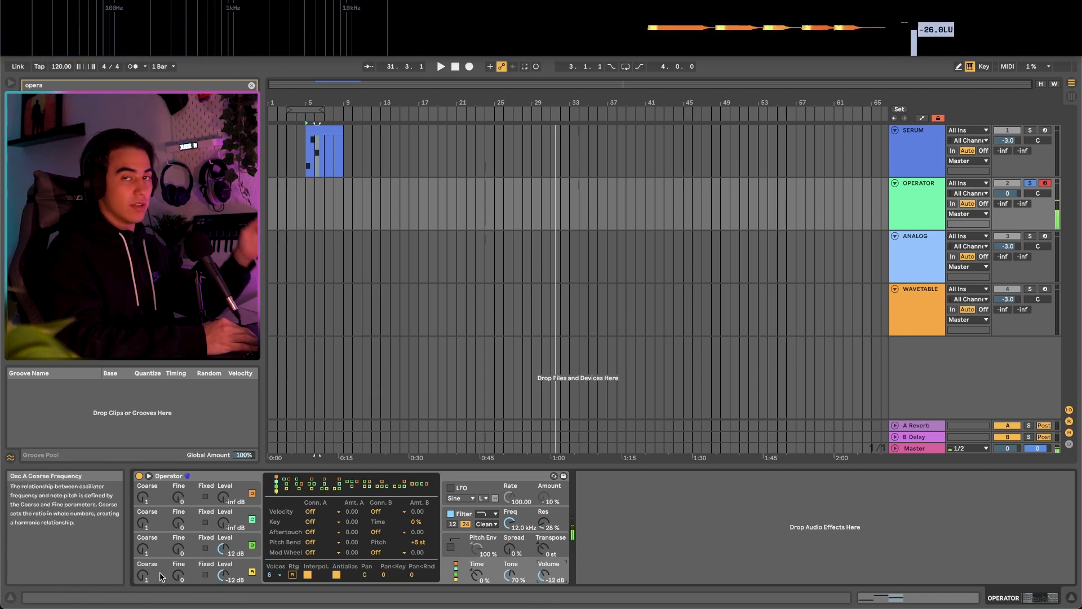
# - Change the waveform of Operator's oscillator A to Saw D
pyautogui.click(220, 564)
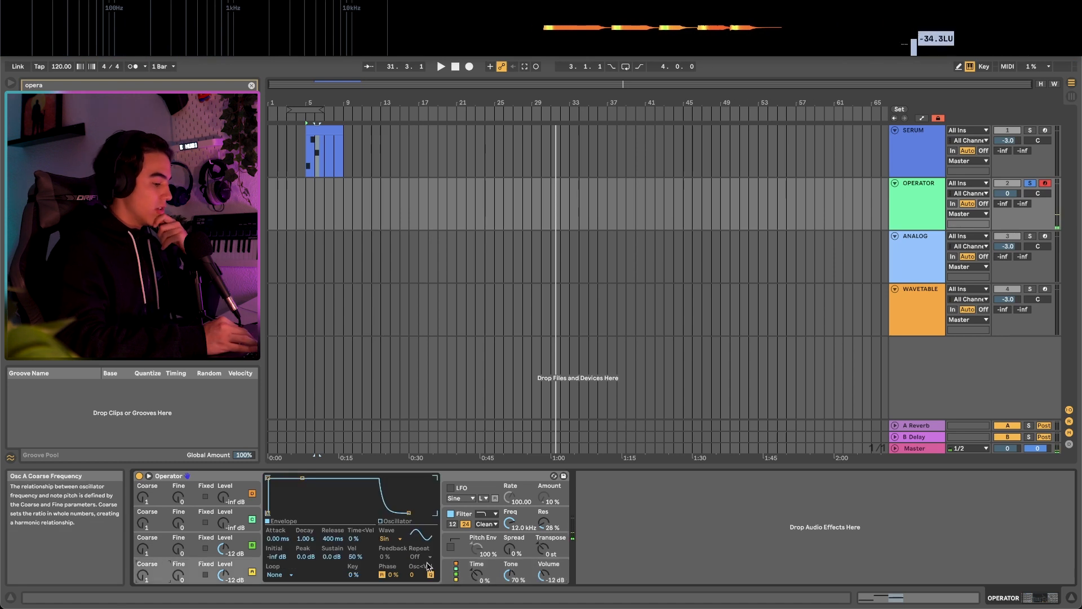
pyautogui.click(397, 539)
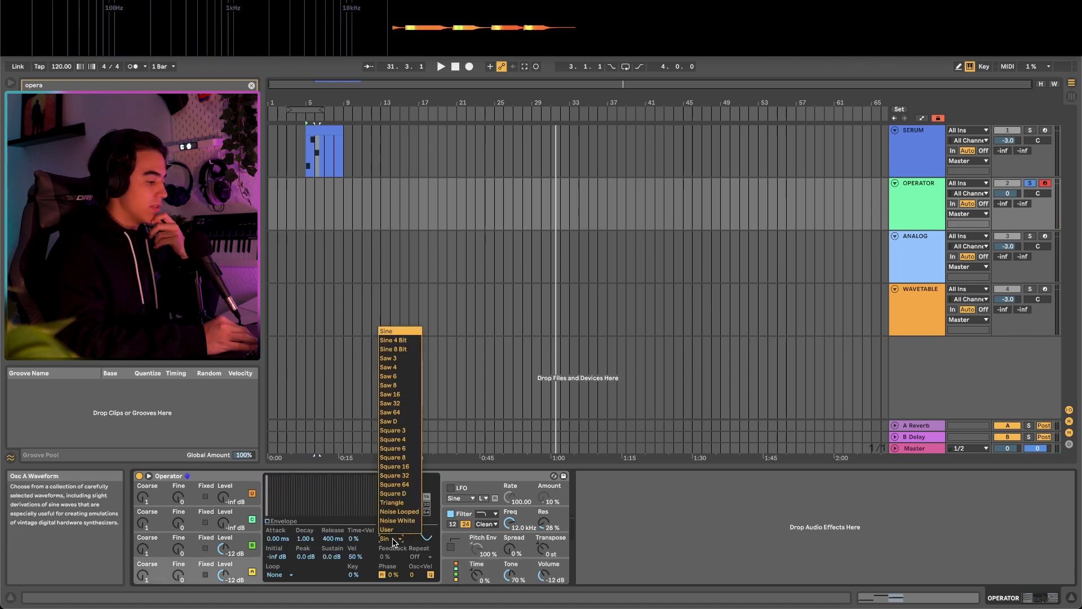
pyautogui.click(408, 422)
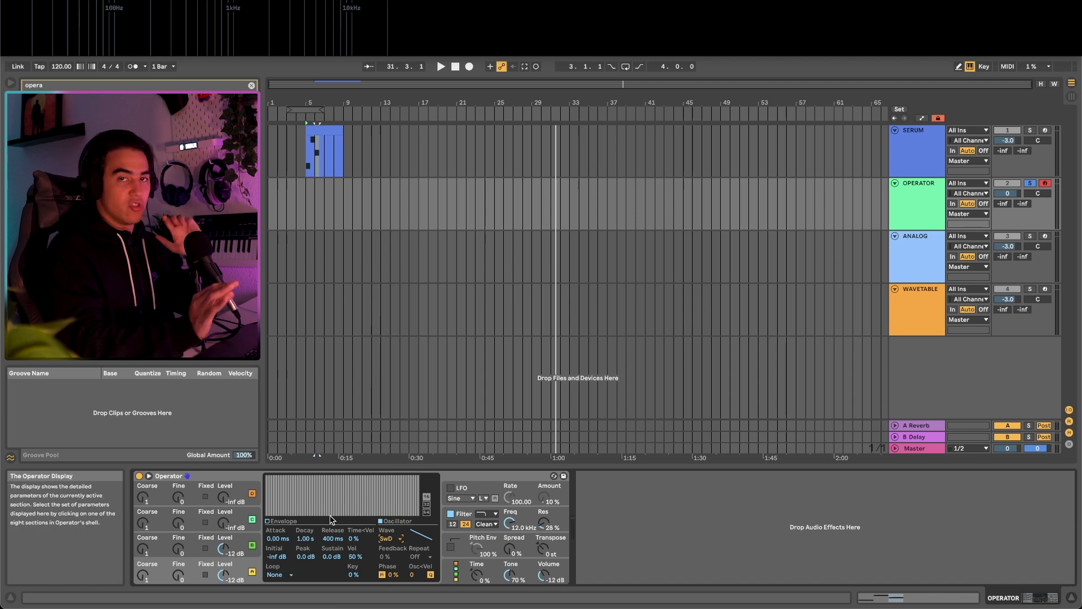
# - Change the waveform of Operator's oscillator B to Saw D and listen to the result
pyautogui.click(191, 546)
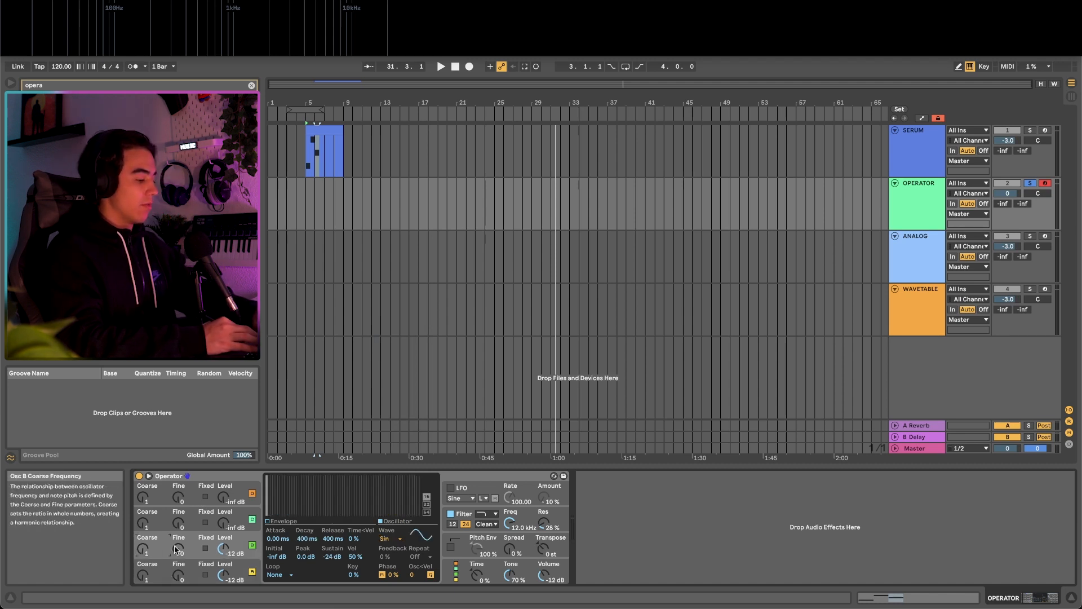
pyautogui.click(389, 539)
pyautogui.click(393, 421)
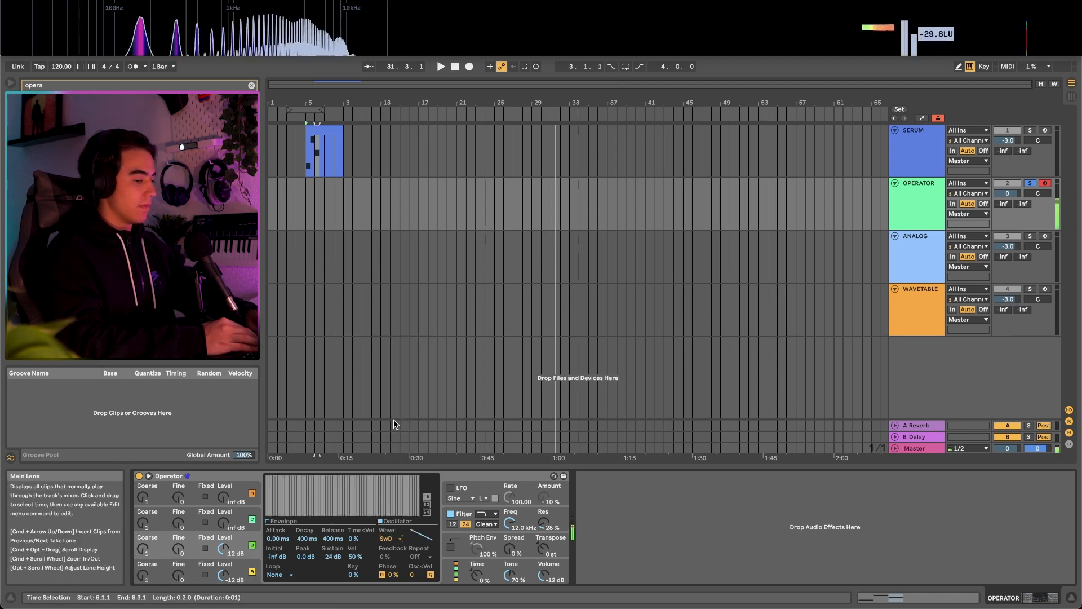
# - Choose Operator's fully parallel algorithm and set oscillator A's Coarse tuning to 0.5
pyautogui.click(456, 572)
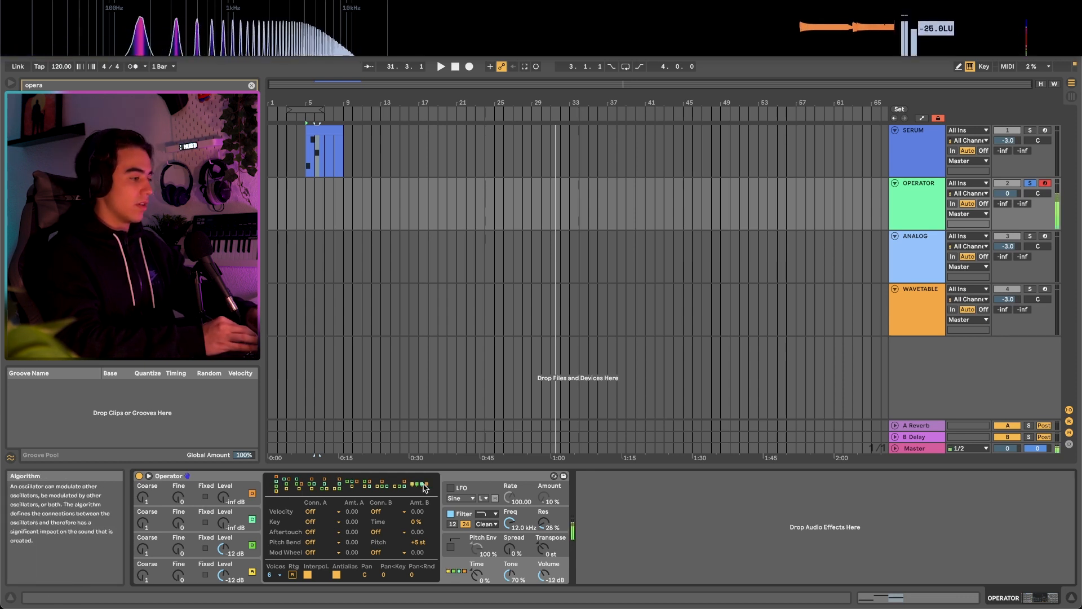
pyautogui.click(159, 572)
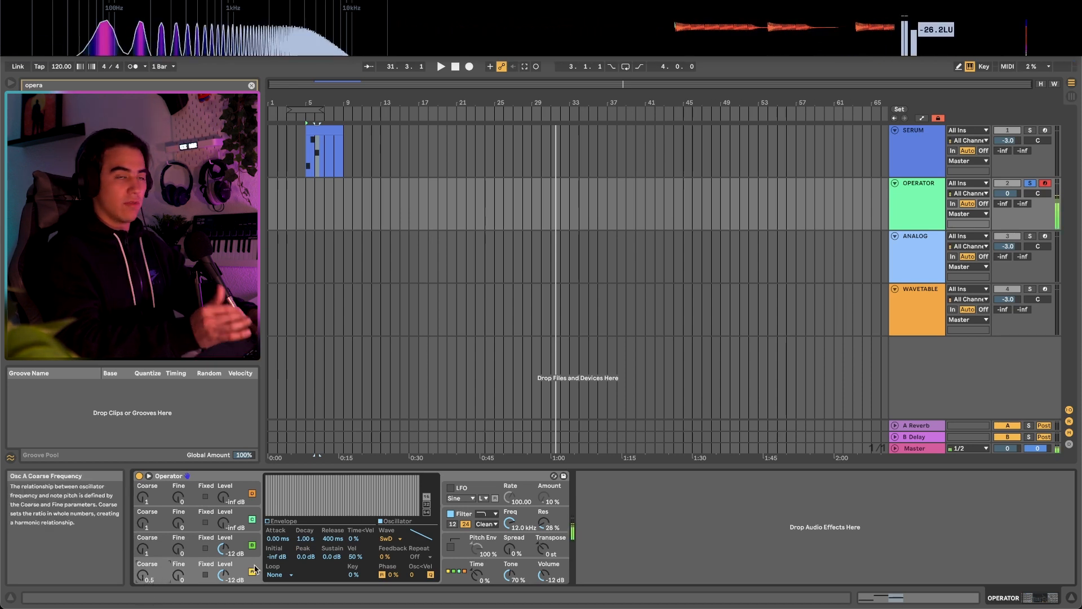
# - Set Operator's Spread to 58 % and add a Utility with Bass Mono enabled at 150 Hz
pyautogui.click(516, 556)
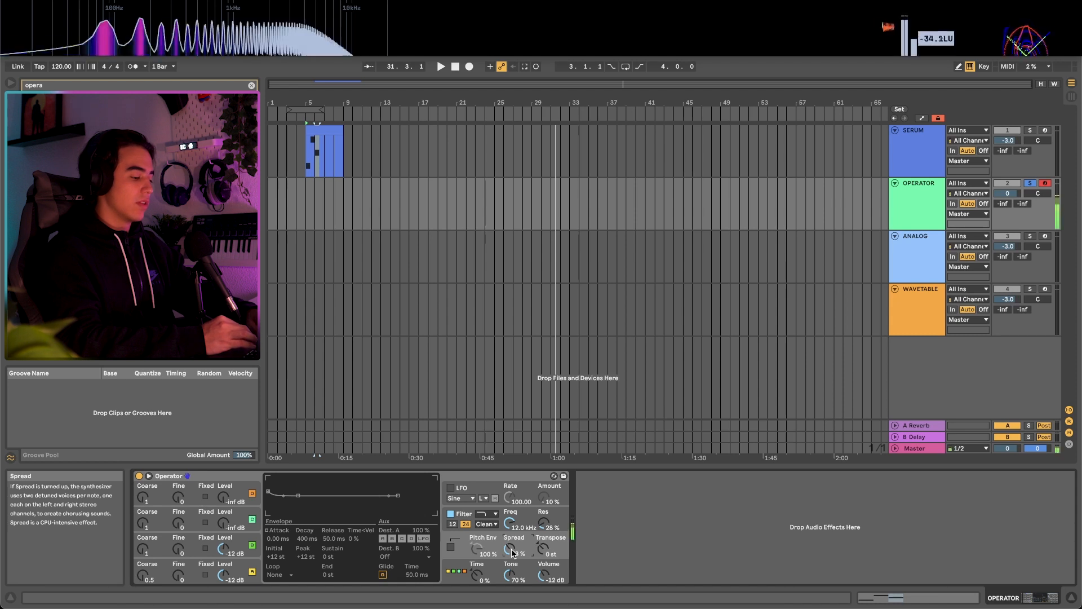
pyautogui.moveTo(512, 553); pyautogui.dragTo(512, 551)
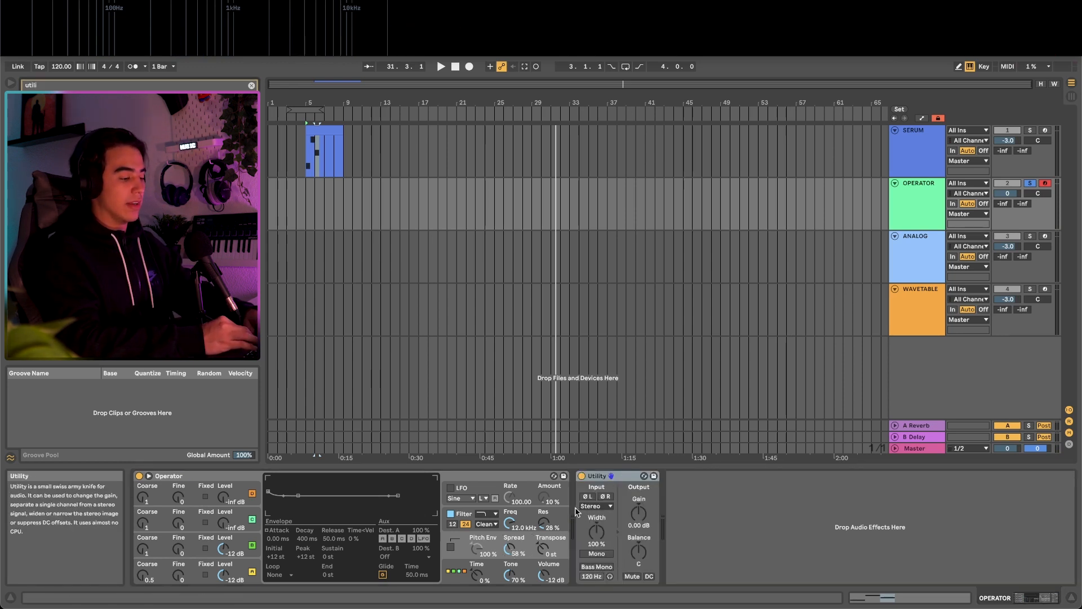
pyautogui.click(597, 567)
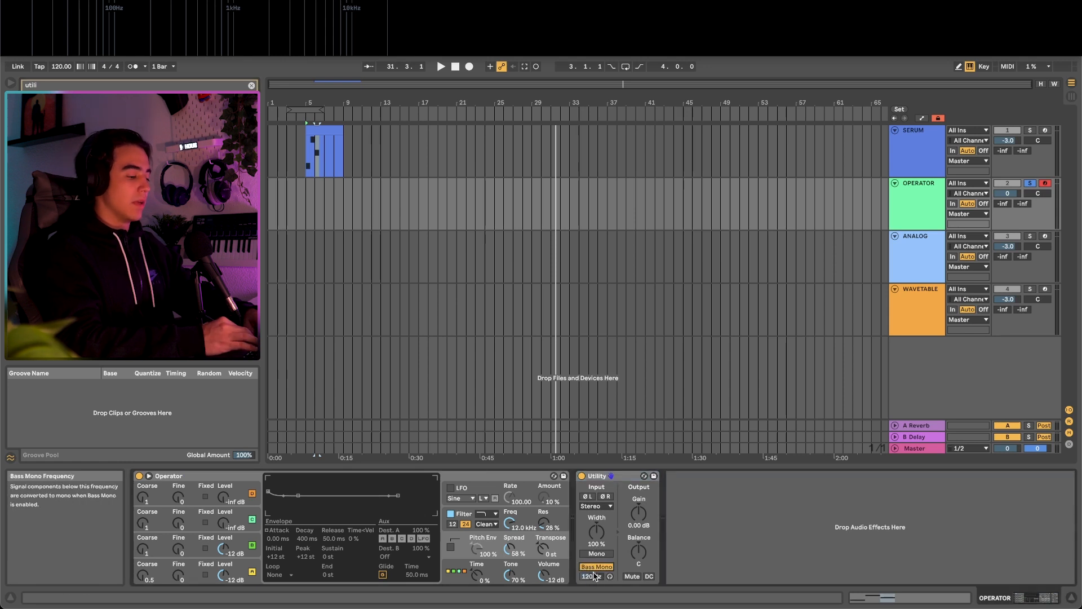
pyautogui.moveTo(594, 575)
pyautogui.mouseDown()
pyautogui.moveTo(592, 531)
pyautogui.moveTo(592, 577)
pyautogui.mouseUp()
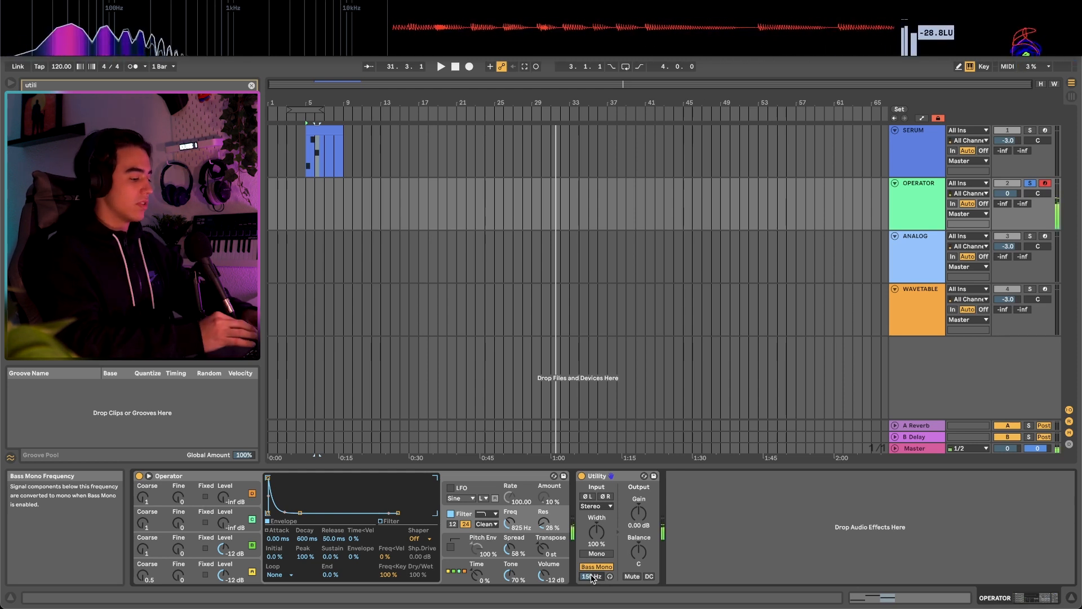
# - Set the sustain of oscillators A and B to 0.0 dB and shorten their releases to 58.3 ms and 32.1 ms respectively
pyautogui.click(202, 545)
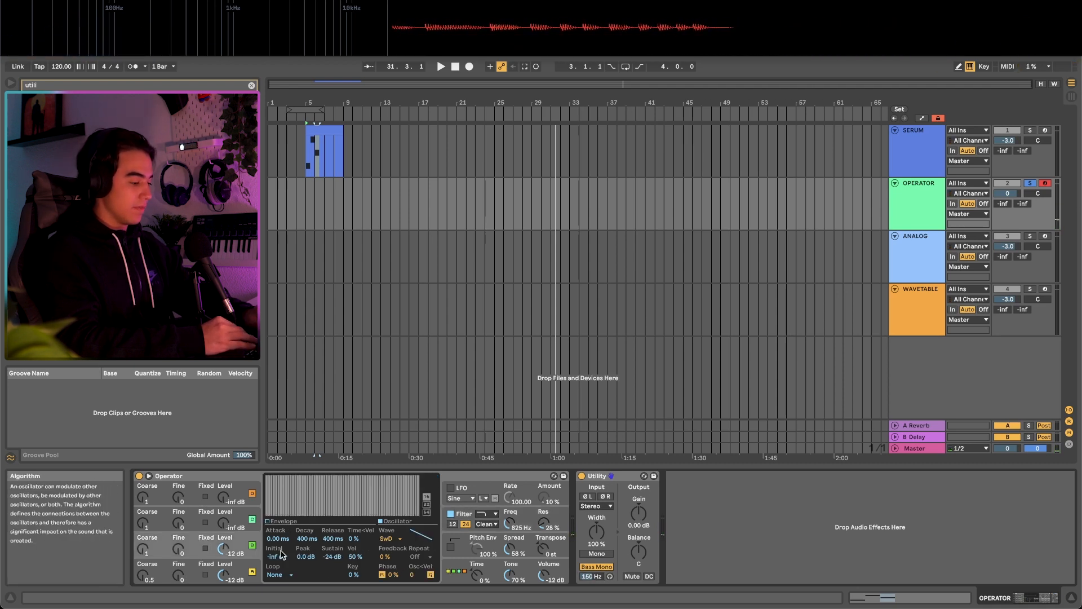
pyautogui.hscroll(-1, 281, 505)
pyautogui.click(273, 521)
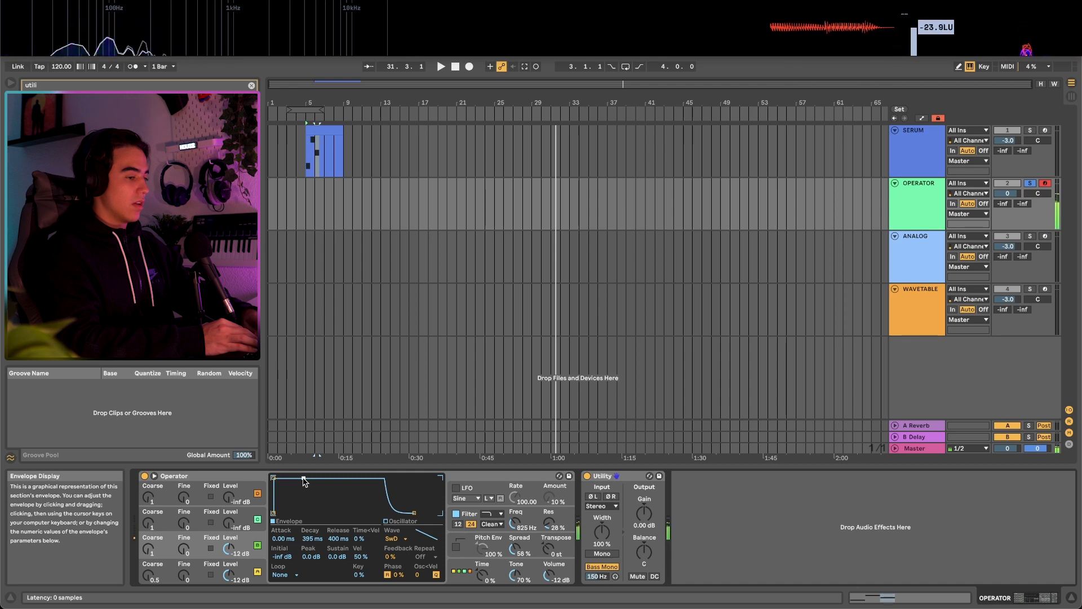
pyautogui.click(197, 571)
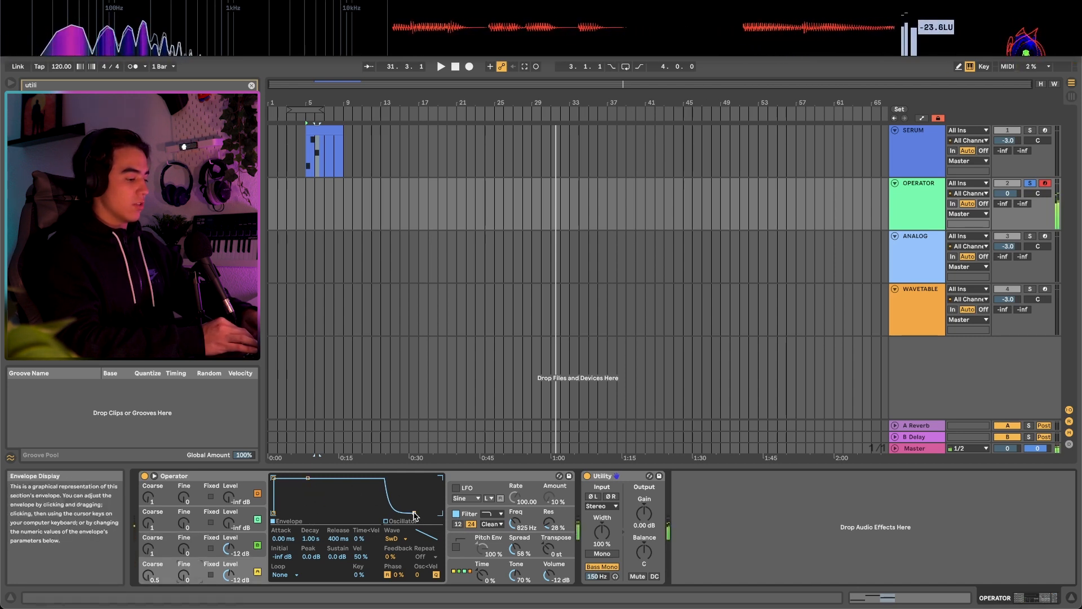
pyautogui.moveTo(415, 514); pyautogui.dragTo(405, 514)
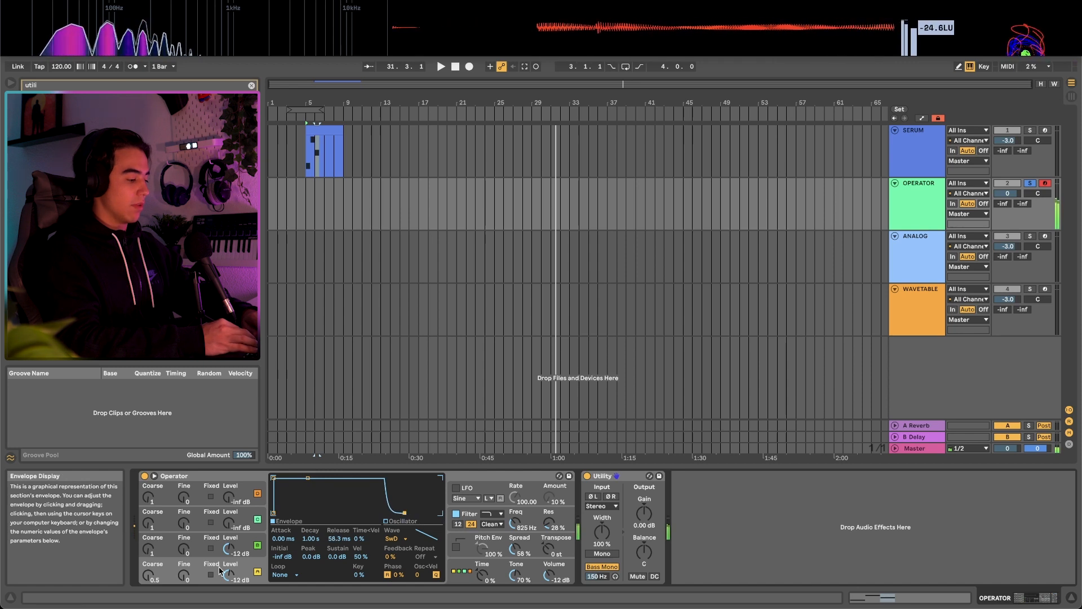
pyautogui.click(217, 546)
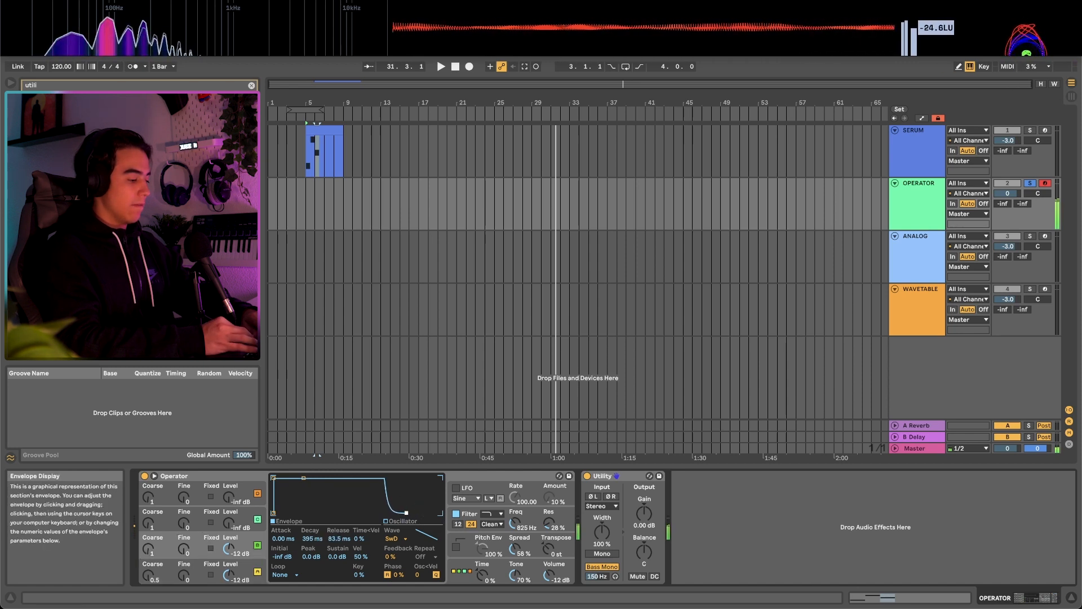
pyautogui.moveTo(407, 513); pyautogui.dragTo(402, 513)
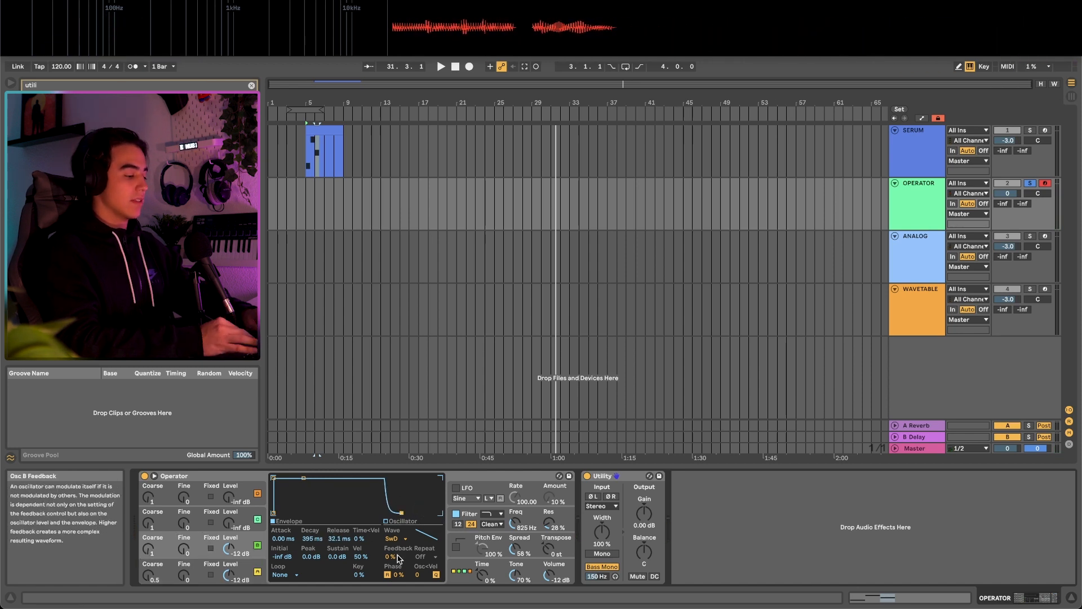
# - Limit Operator to 1 voice and switch off its built-in filter
pyautogui.click(463, 578)
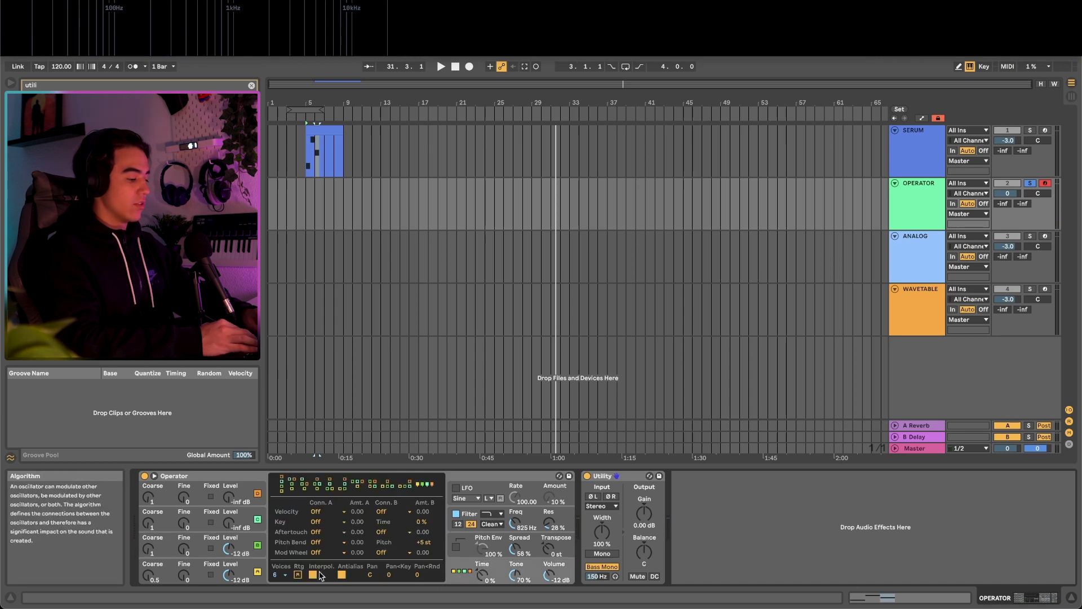
pyautogui.click(279, 575)
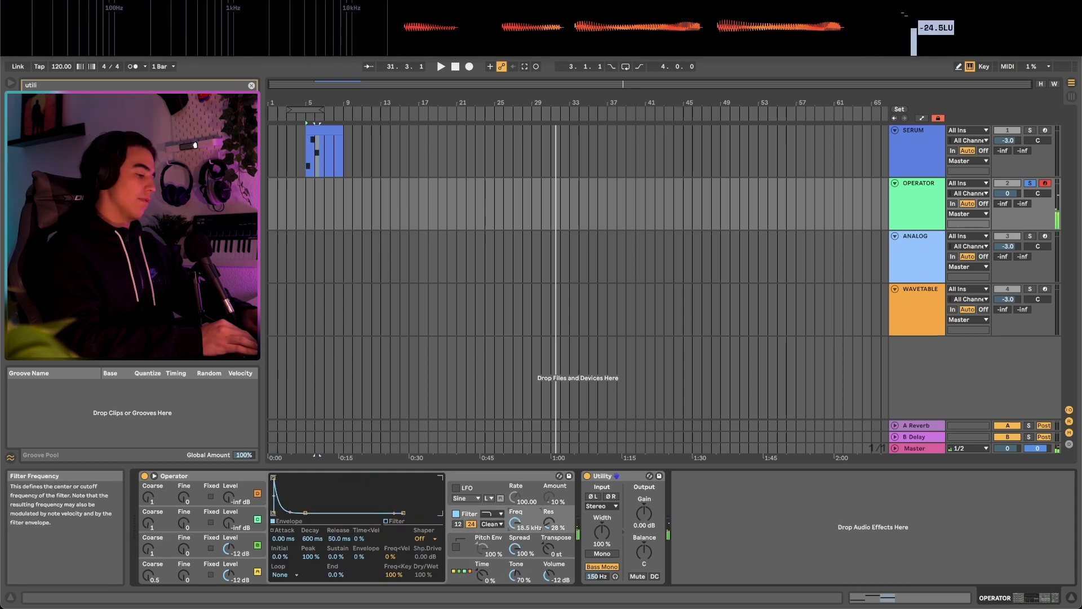
pyautogui.click(456, 513)
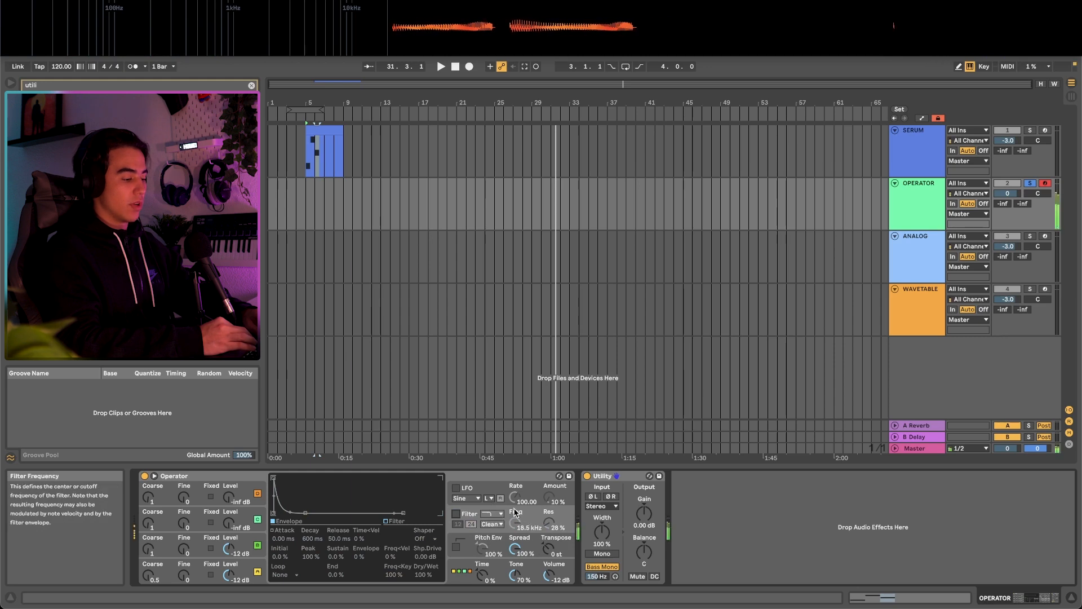
# - Add an EQ Eight after the Utility and make band 4 a low-pass at about 469 Hz
pyautogui.click(151, 87)
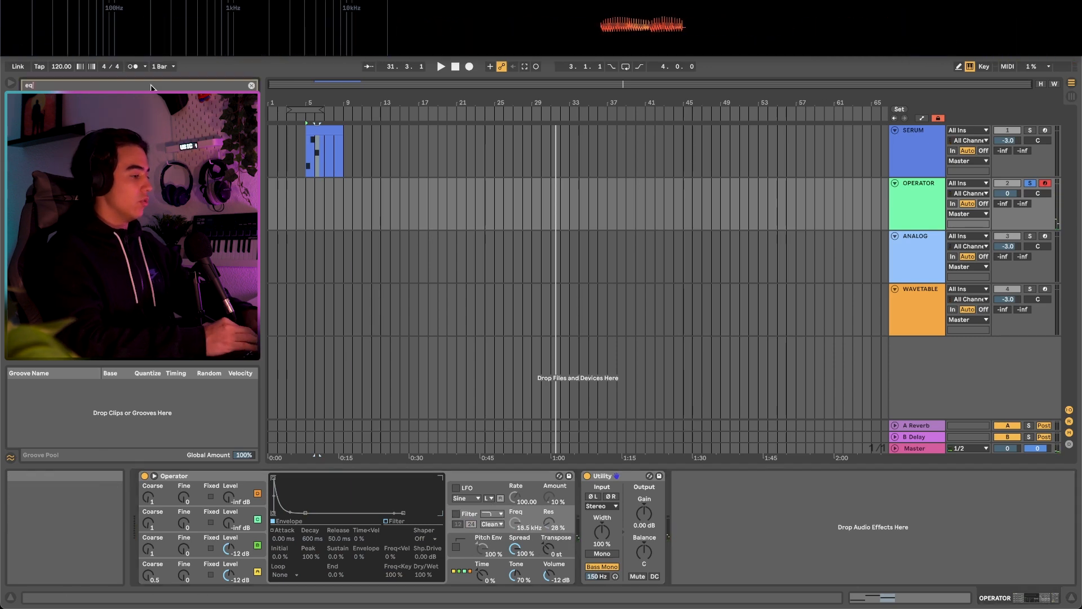
pyautogui.doubleClick(151, 115)
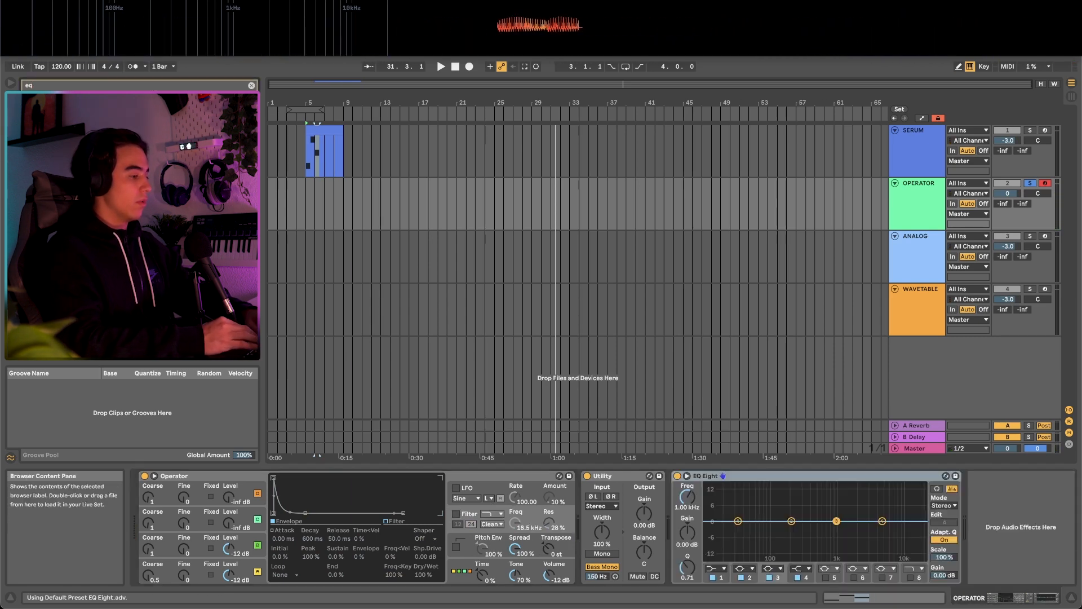
pyautogui.click(809, 569)
pyautogui.click(804, 581)
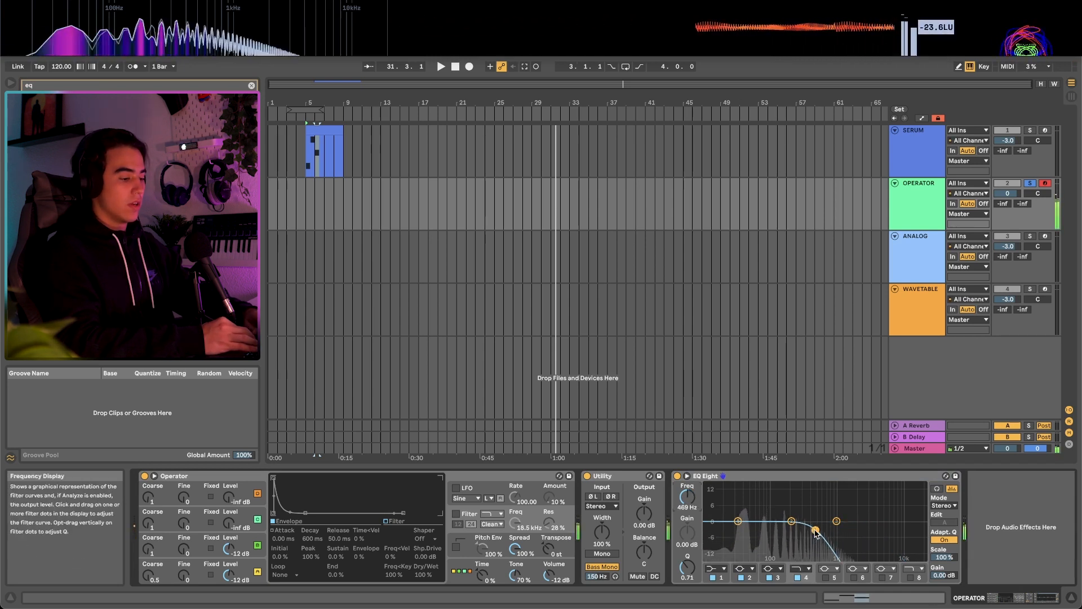
# - Enable Glide in Operator with a longer glide time and slightly lower the EQ Eight low-pass cutoff
pyautogui.click(510, 546)
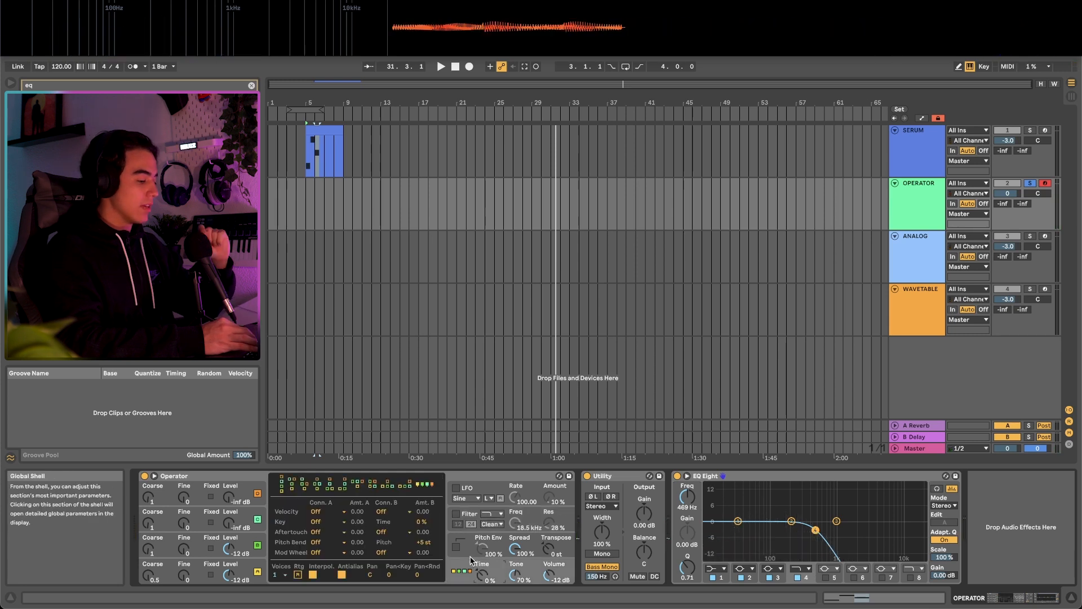
pyautogui.click(513, 553)
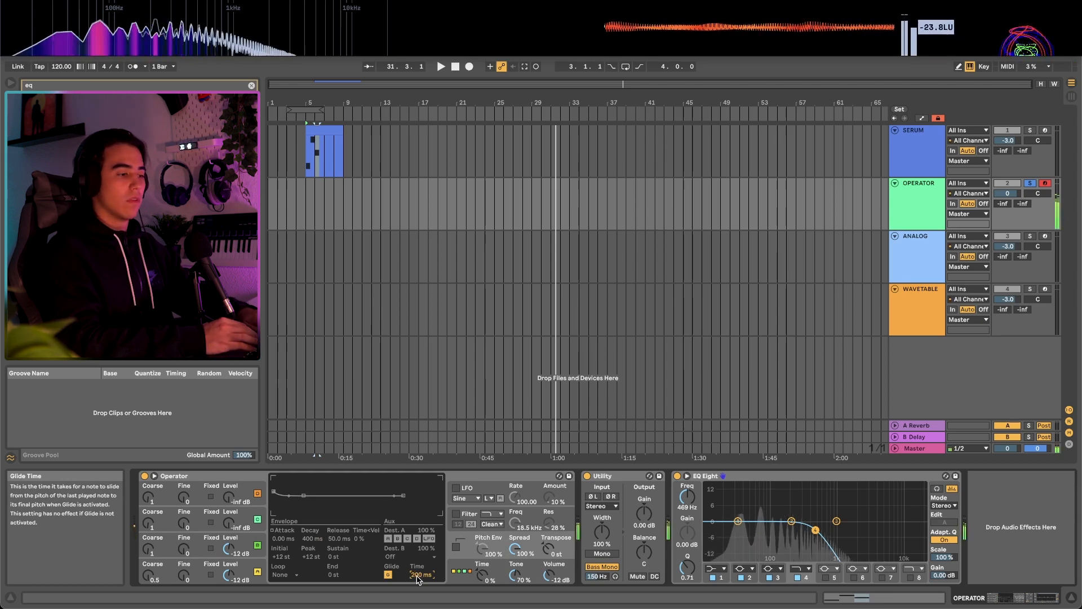
pyautogui.moveTo(816, 530)
pyautogui.mouseDown()
pyautogui.moveTo(812, 521)
pyautogui.moveTo(859, 518)
pyautogui.moveTo(838, 540)
pyautogui.moveTo(810, 529)
pyautogui.mouseUp()
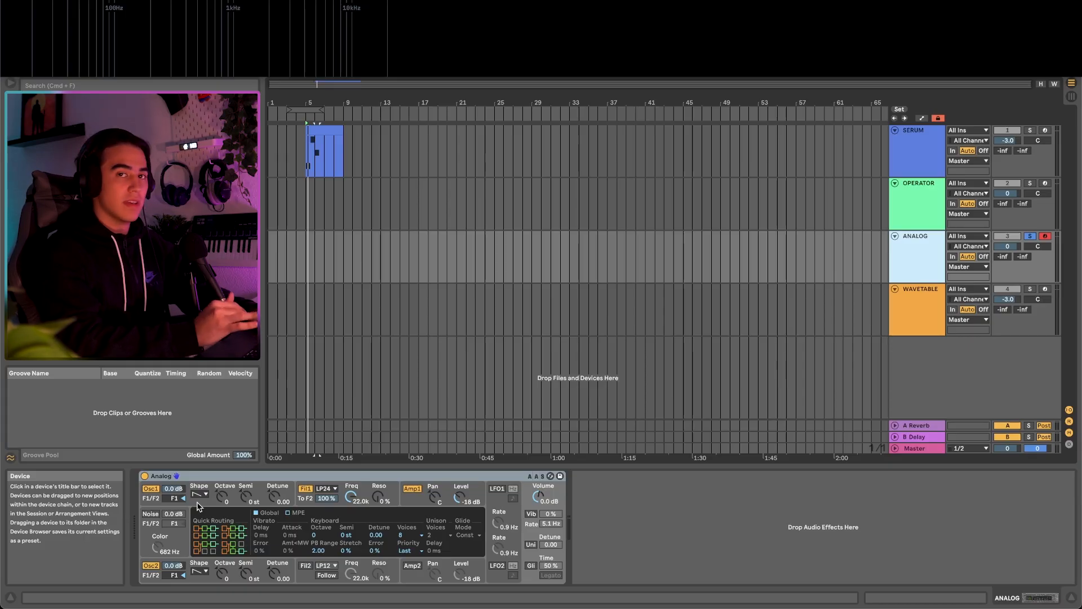
# - Set oscillator 2 of the Analog synth to a saw shape and play low test notes
pyautogui.click(199, 573)
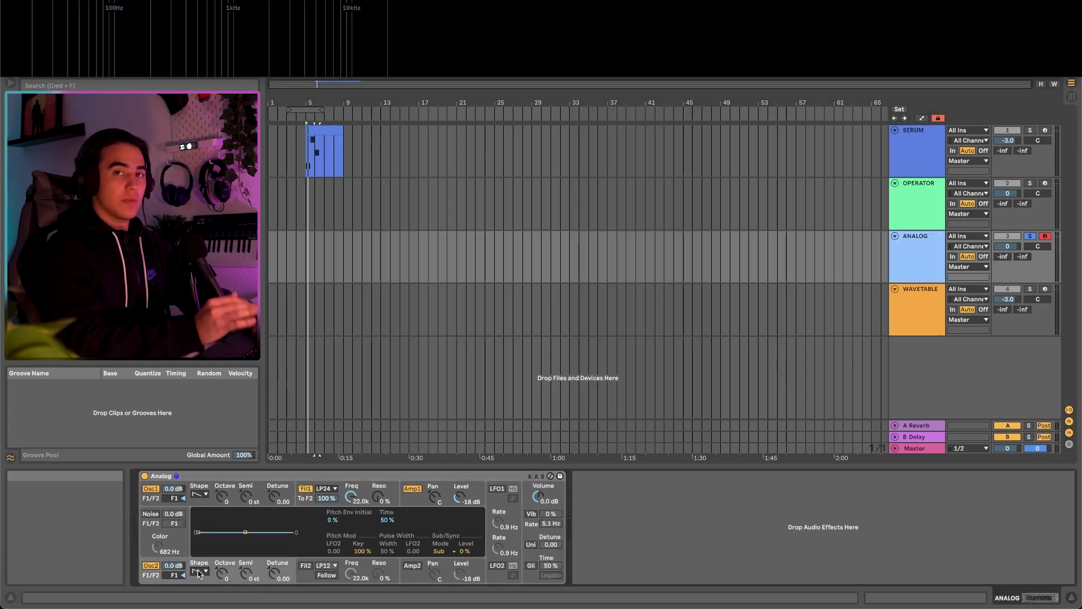
pyautogui.click(152, 490)
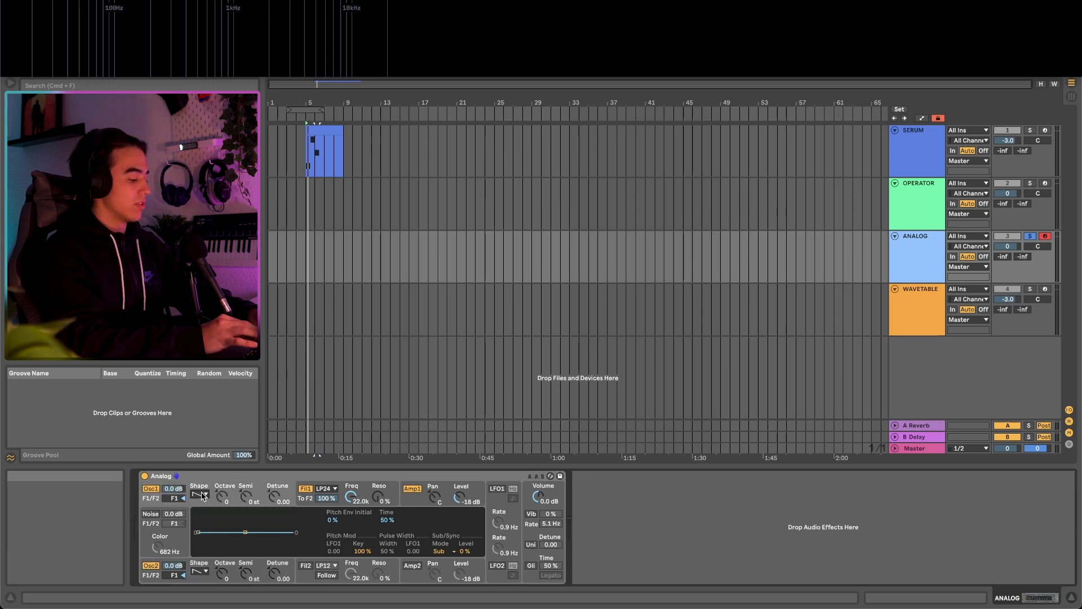
pyautogui.press('z')
pyautogui.press('s')
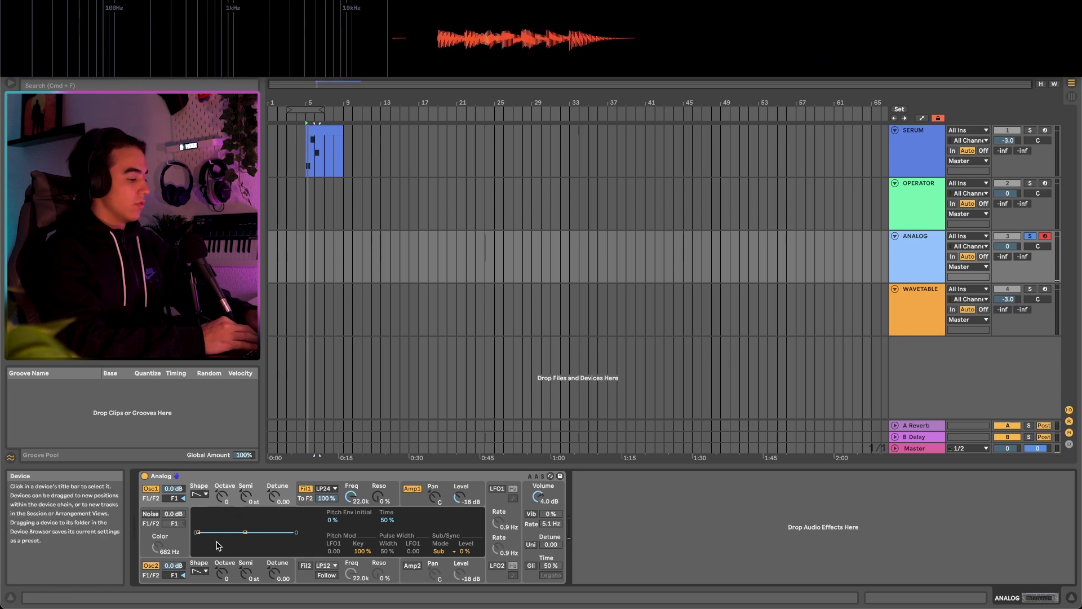
# - Route Analog's oscillator 2 through an enabled Filter 2 and Amp 2, and raise oscillator 1 one octave with 0.24 detune
pyautogui.click(184, 574)
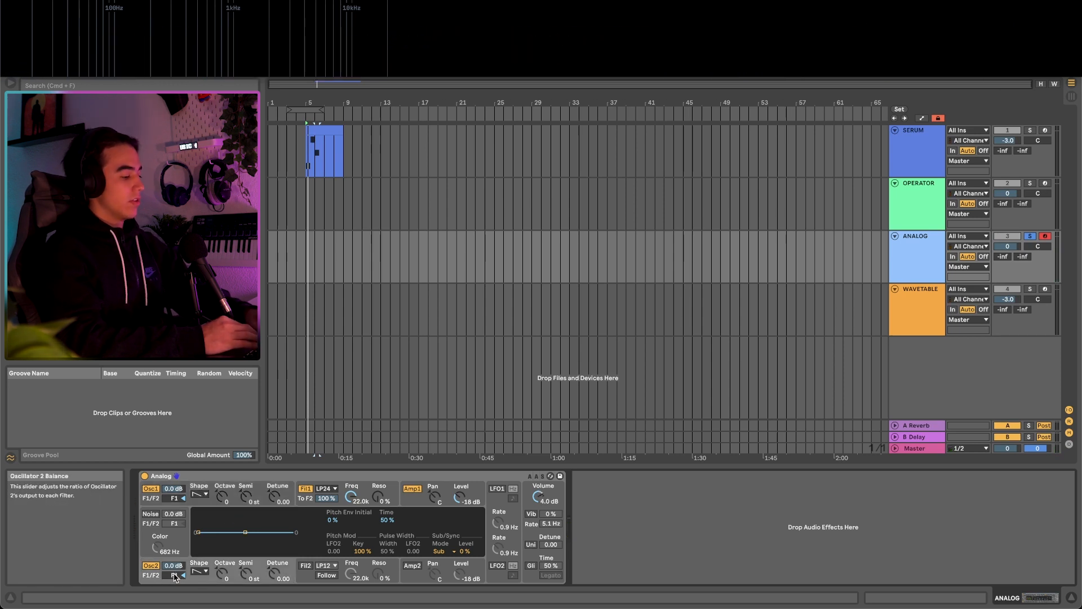
pyautogui.click(309, 566)
pyautogui.click(416, 566)
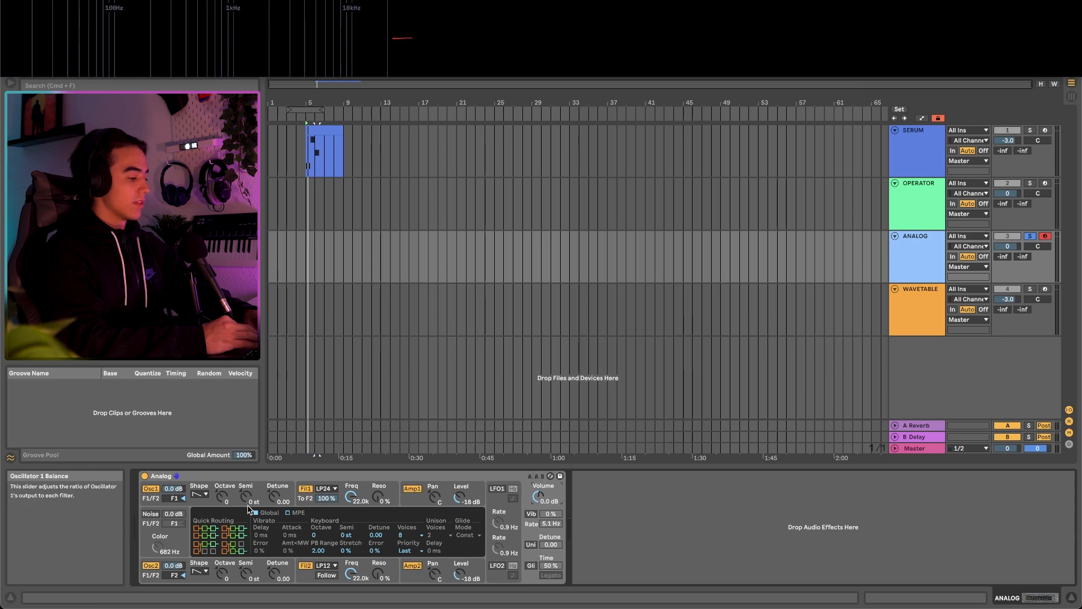
pyautogui.click(223, 498)
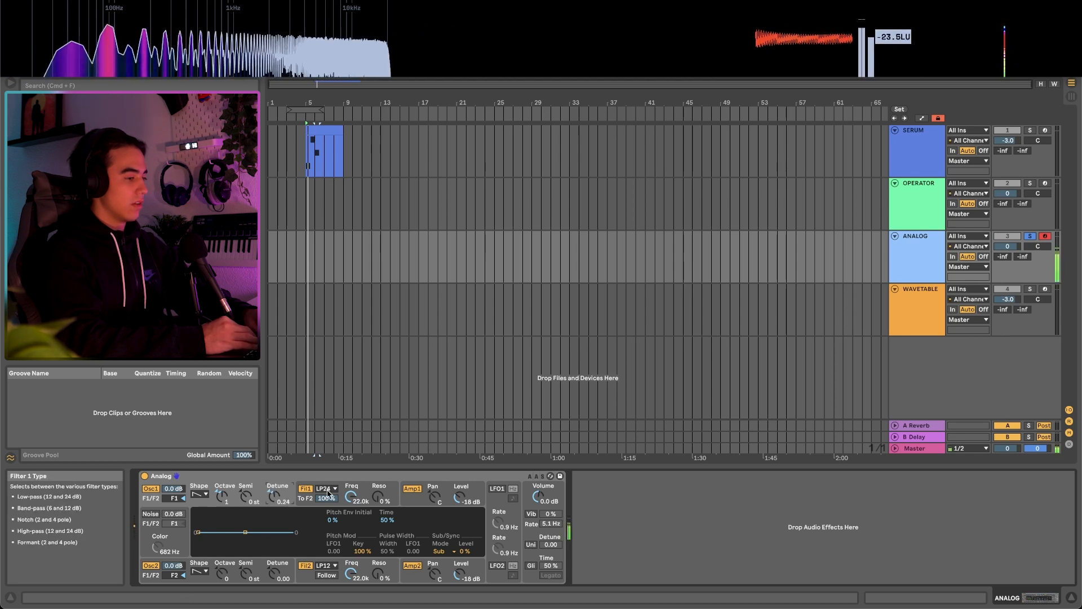
# - Pan Analog's Amp 1 to 13R and Amp 2 to 13L
pyautogui.moveTo(435, 497); pyautogui.dragTo(436, 489)
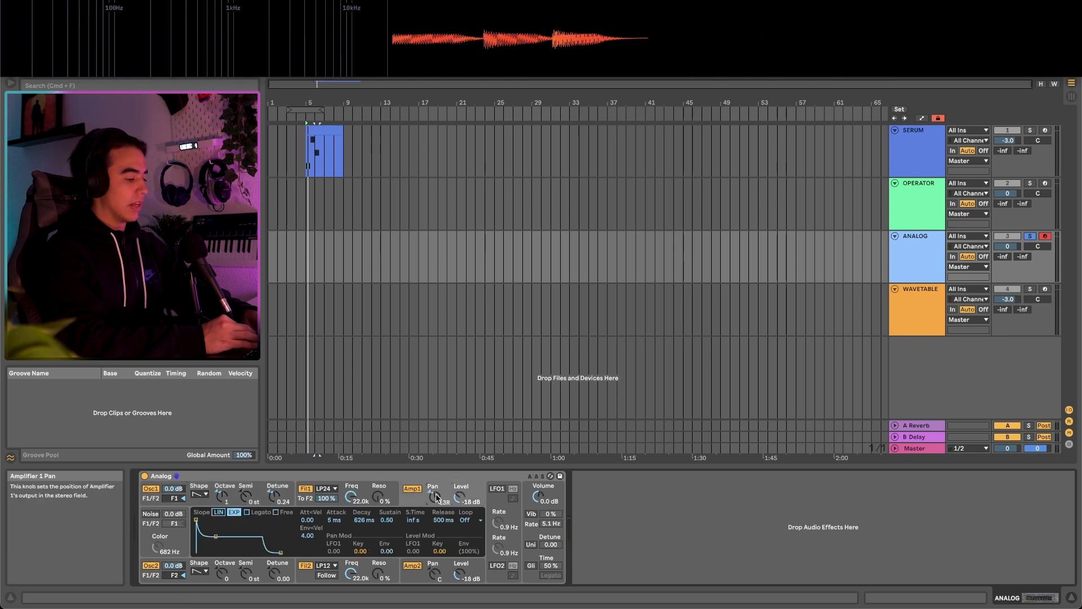
pyautogui.click(442, 580)
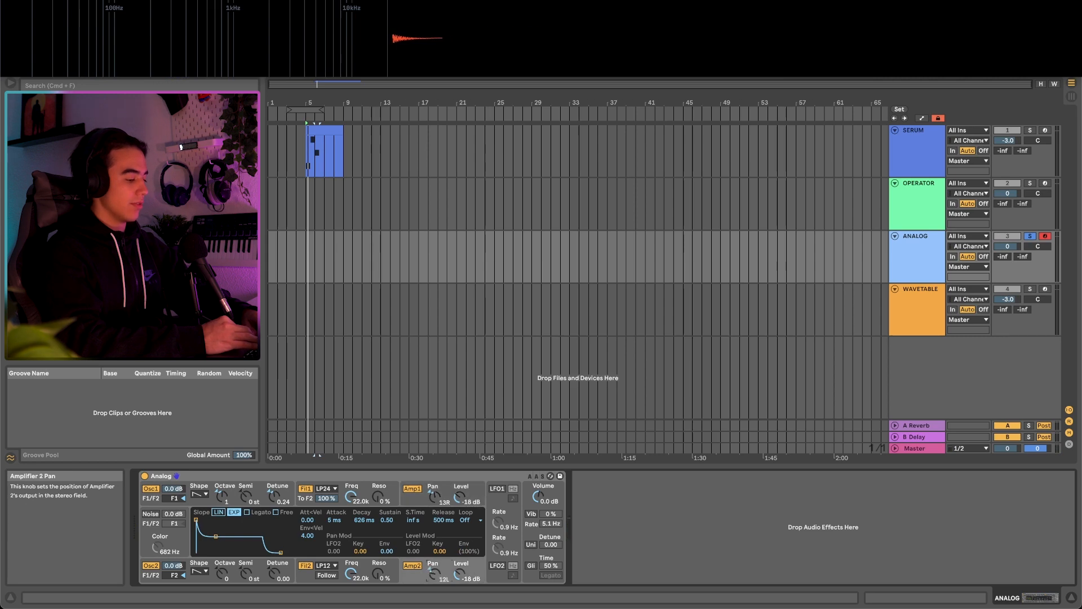
pyautogui.moveTo(434, 574); pyautogui.dragTo(434, 575)
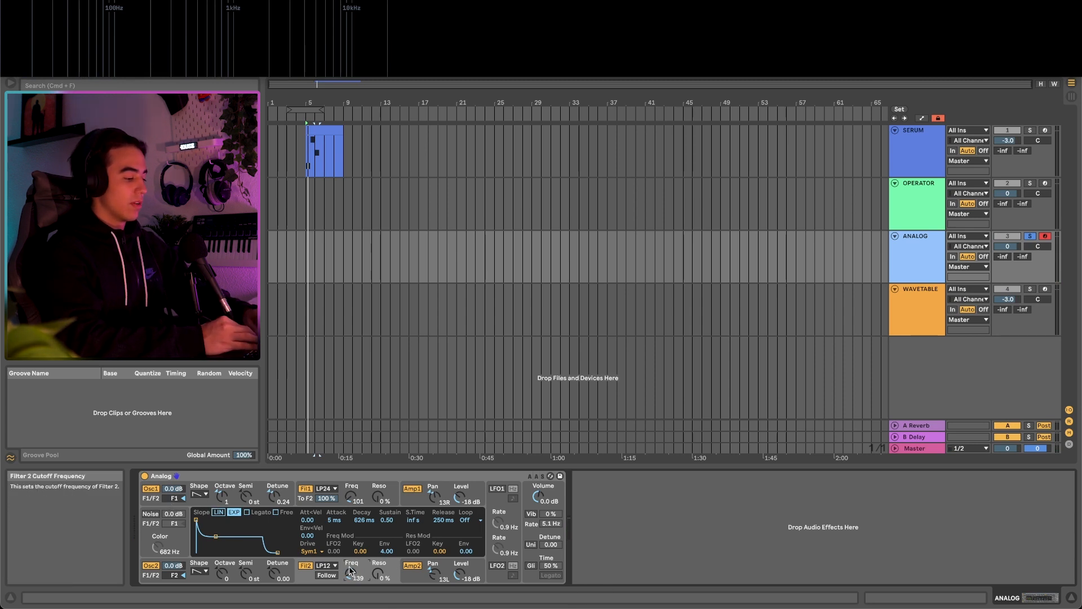
# - Try higher Filter 2 cutoffs in Analog, switch both filters off and add an EQ Eight instead
pyautogui.moveTo(351, 573); pyautogui.dragTo(351, 528)
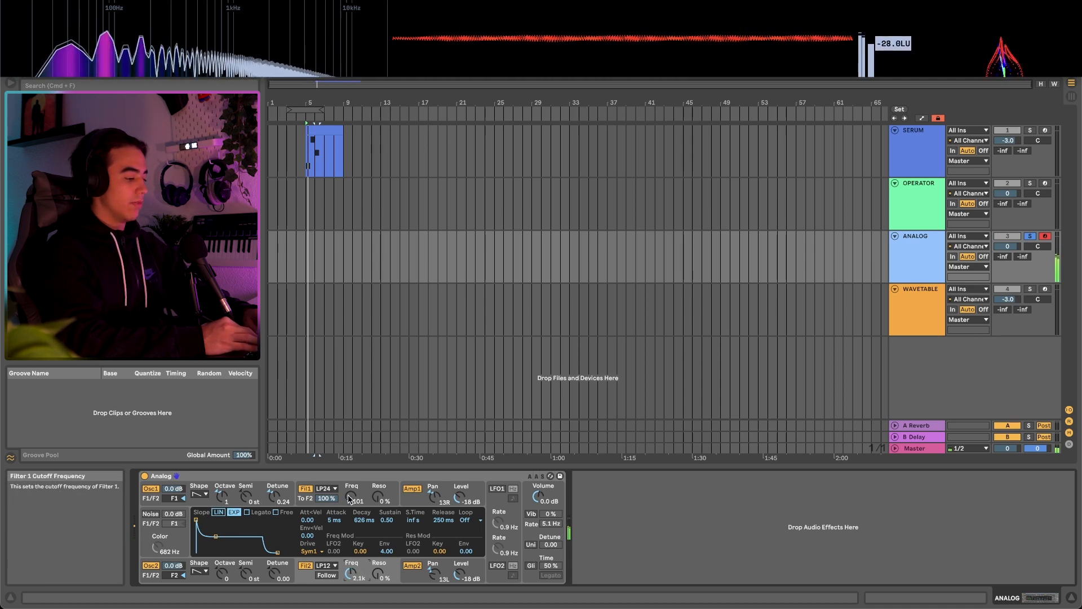
pyautogui.moveTo(350, 573); pyautogui.dragTo(351, 539)
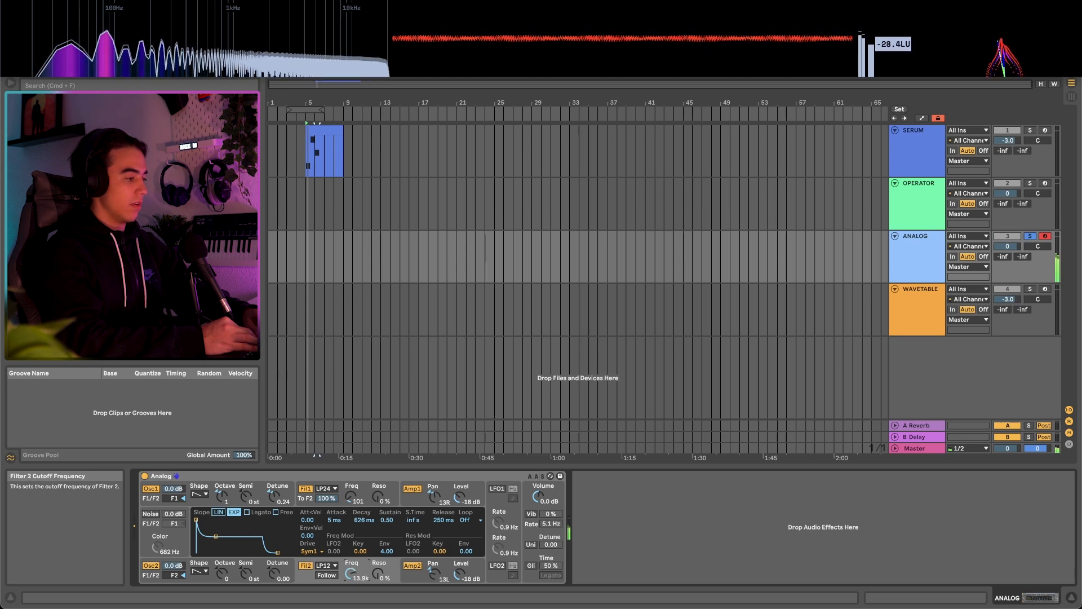
pyautogui.doubleClick(169, 226)
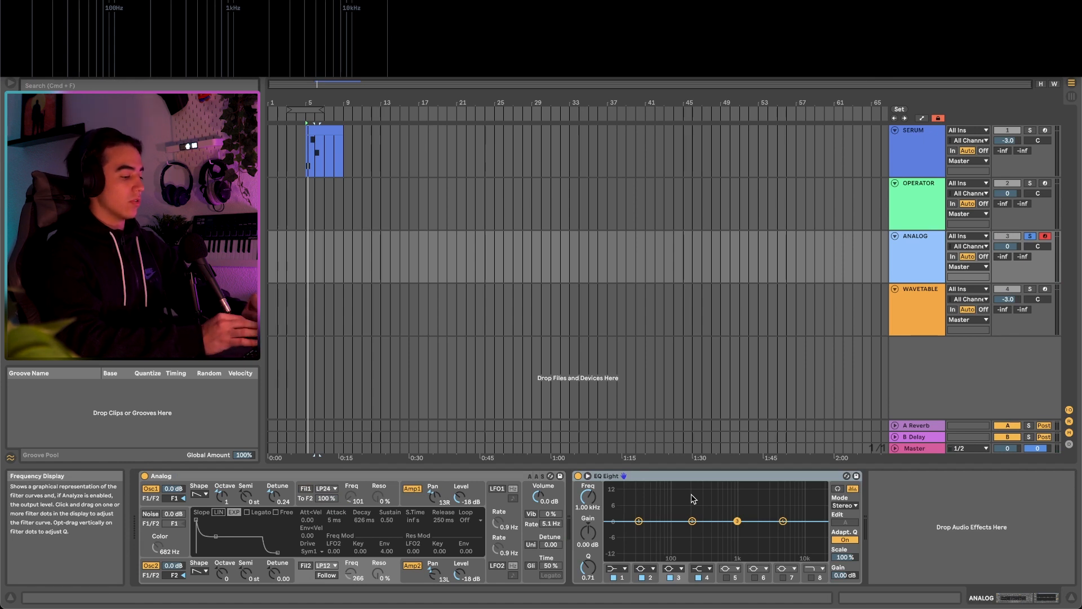
# - Turn EQ Eight's band 4 on the Analog track into a low-pass with its frequency at 306 Hz
pyautogui.click(704, 567)
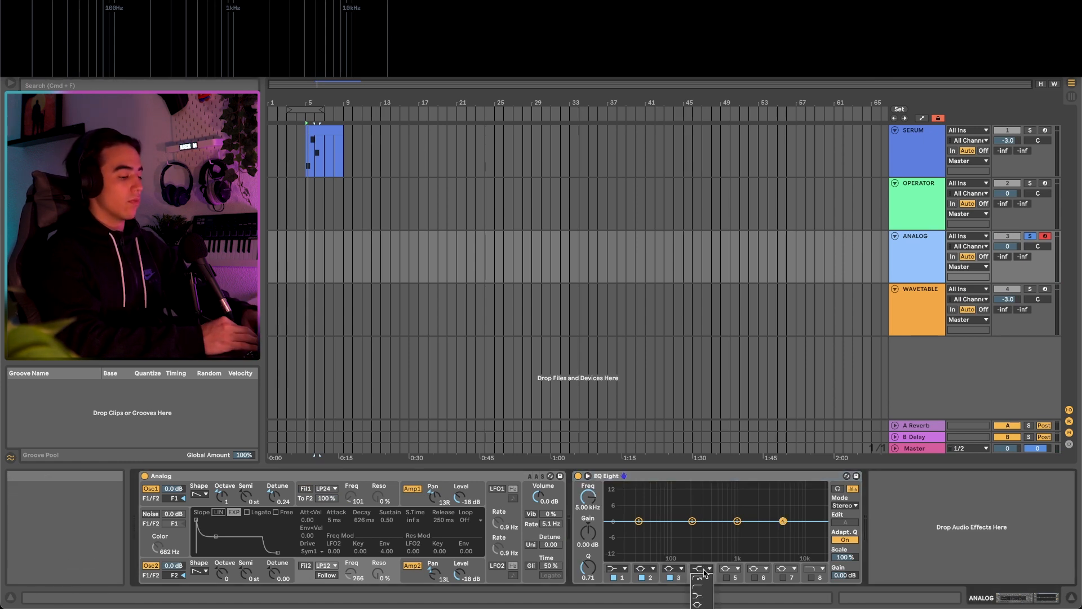
pyautogui.moveTo(588, 497); pyautogui.dragTo(588, 545)
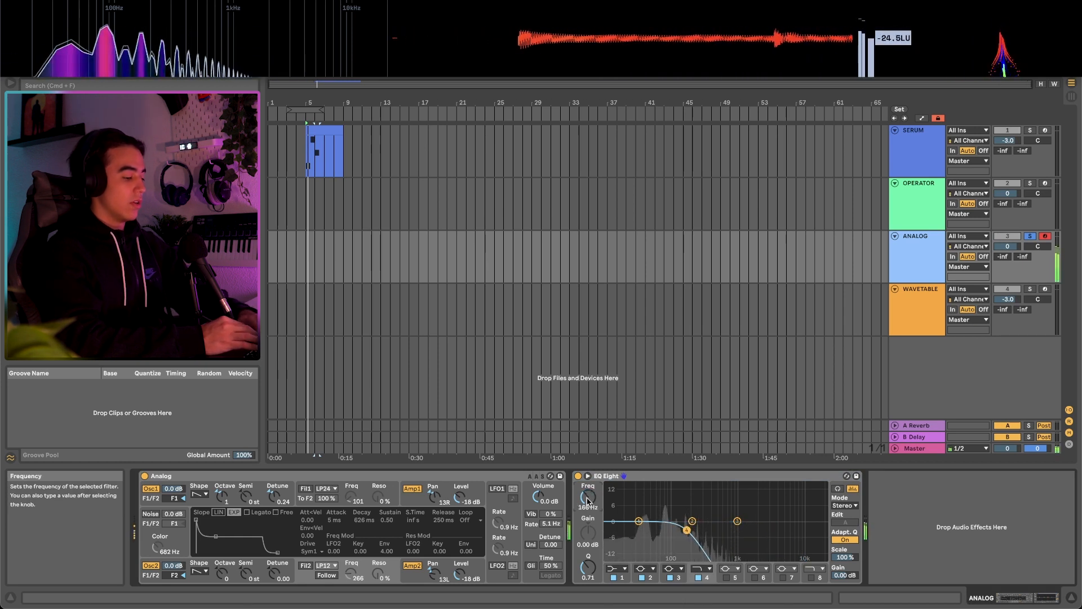
pyautogui.moveTo(588, 502); pyautogui.dragTo(588, 496)
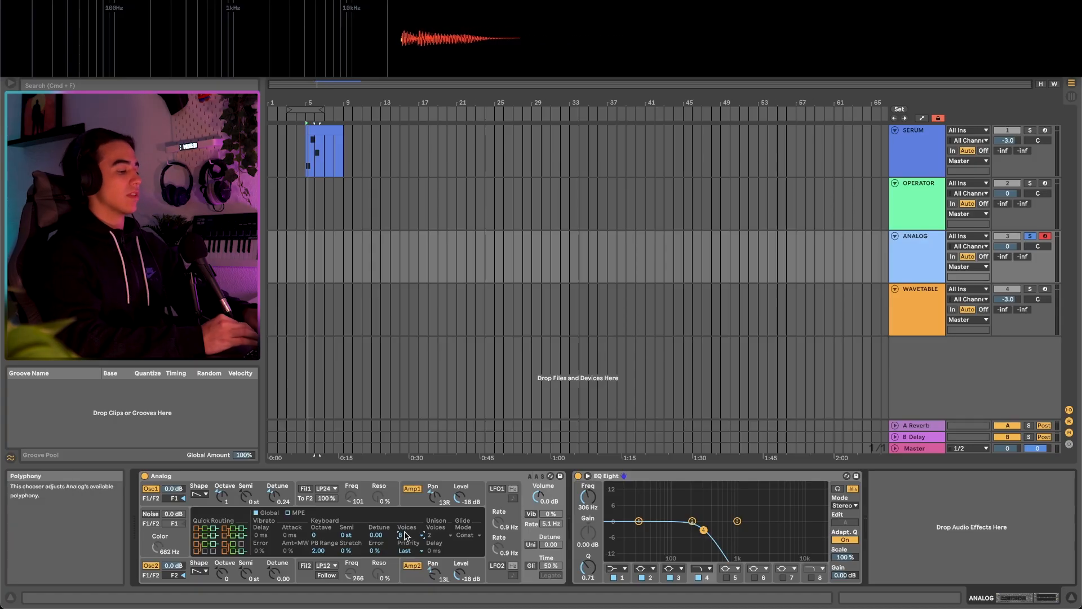
# - Set Analog's voices to Mono and enable glide with a 75% time and Legato on
pyautogui.click(407, 536)
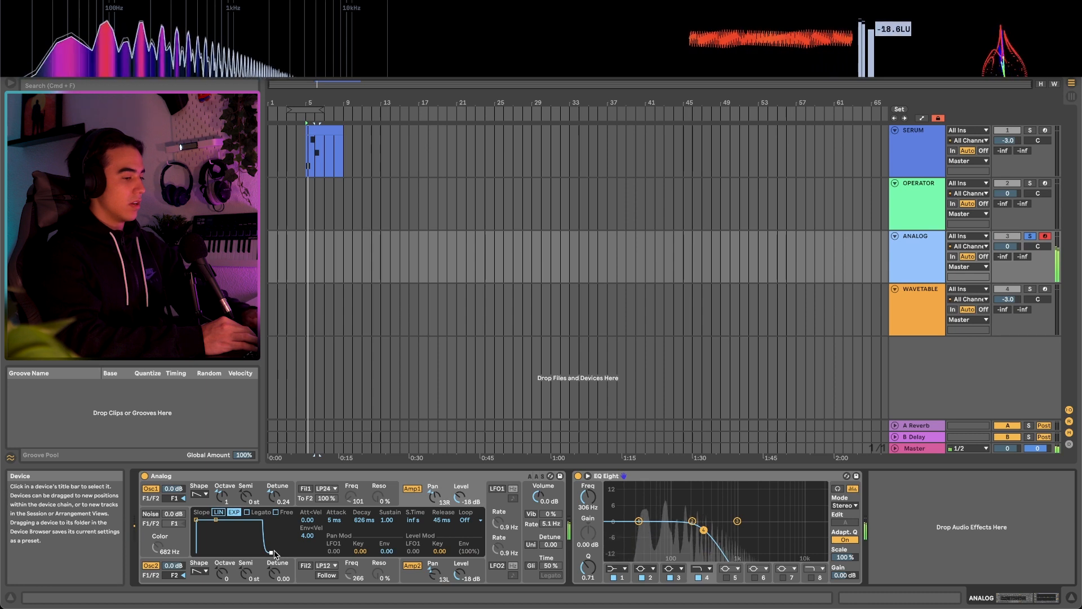
pyautogui.click(532, 565)
pyautogui.moveTo(550, 566); pyautogui.dragTo(550, 564)
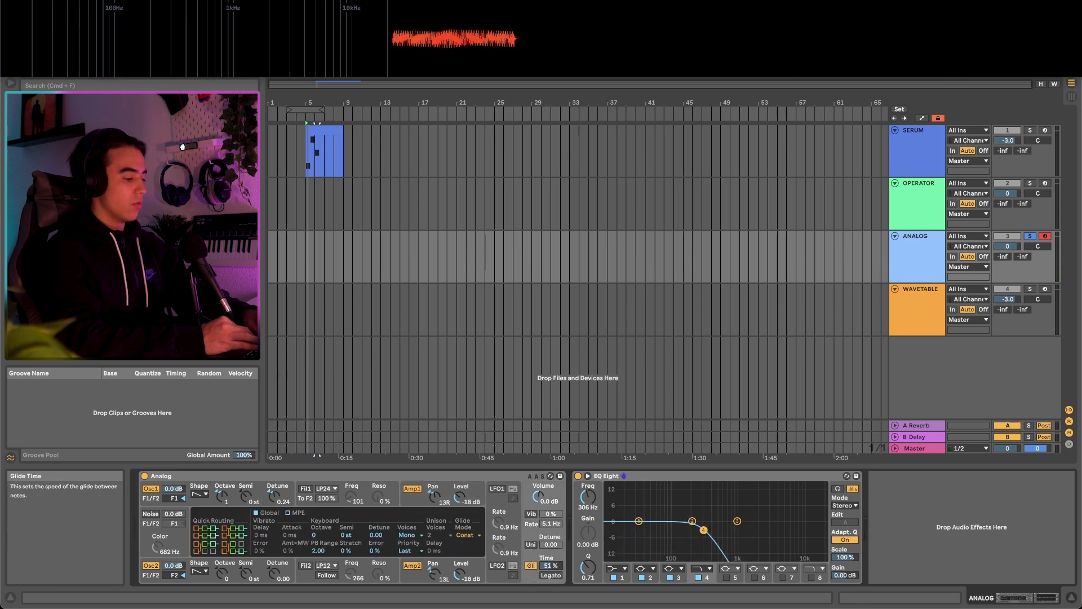
pyautogui.click(553, 576)
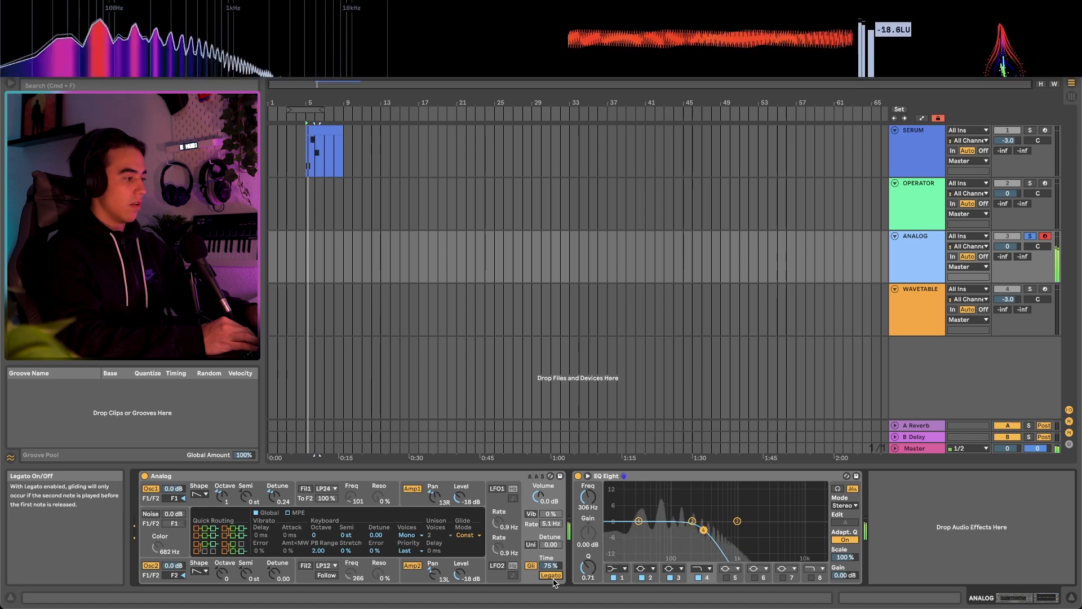
# - Widen Analog by panning Amp 1 to 28R and Amp 2 to 20L, and set oscillator 1's detune to 0.51
pyautogui.click(434, 496)
pyautogui.moveTo(434, 496); pyautogui.dragTo(434, 488)
pyautogui.click(434, 573)
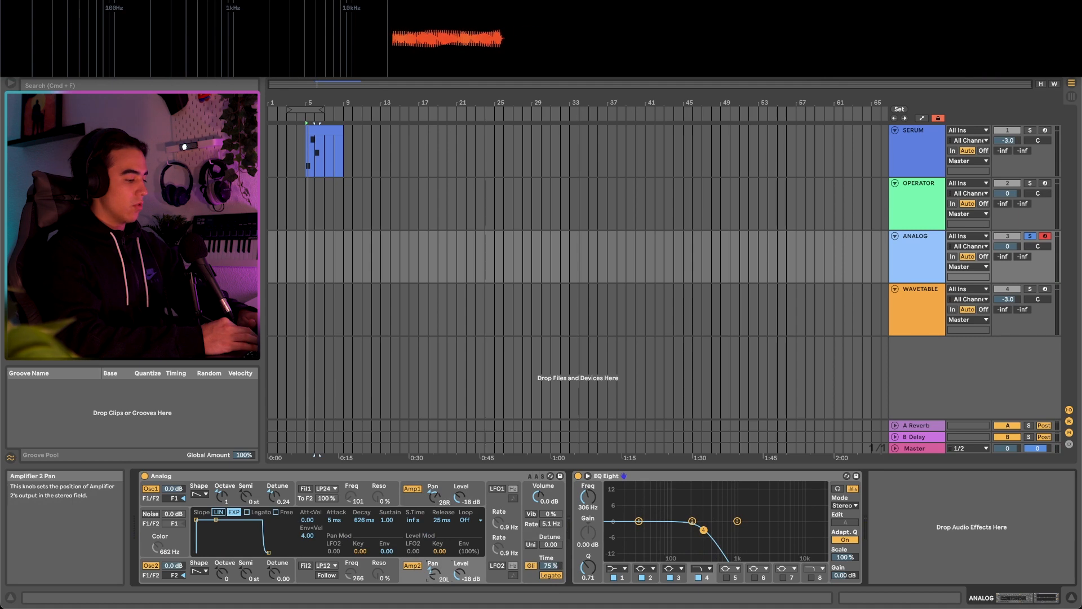
pyautogui.moveTo(274, 496); pyautogui.dragTo(275, 491)
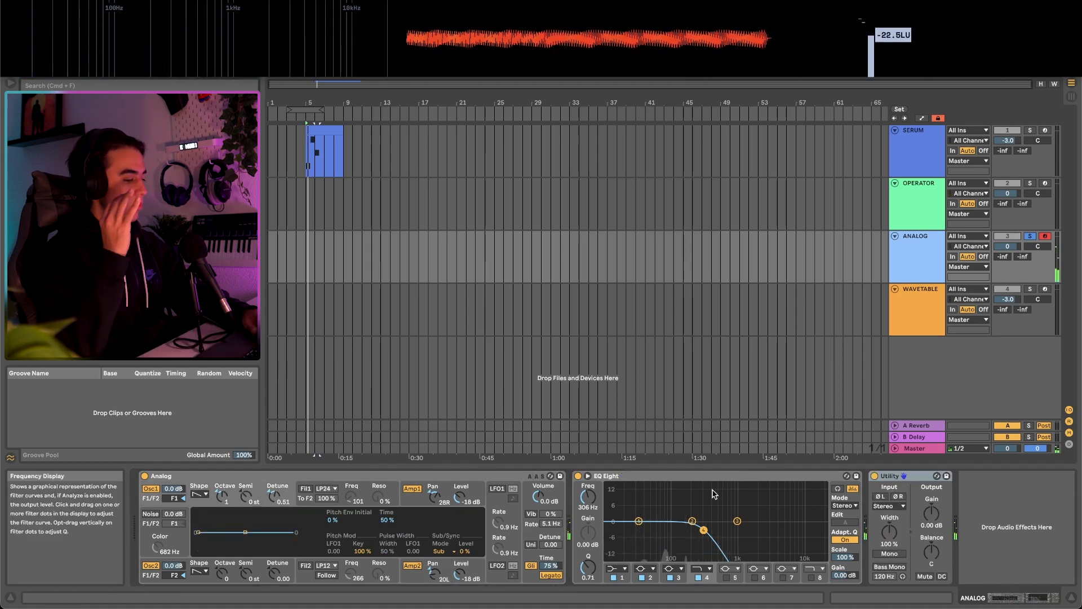
# - Enable Bass Mono at 150 Hz in the Analog track's Utility and raise the EQ Eight low-pass frequency
pyautogui.click(889, 567)
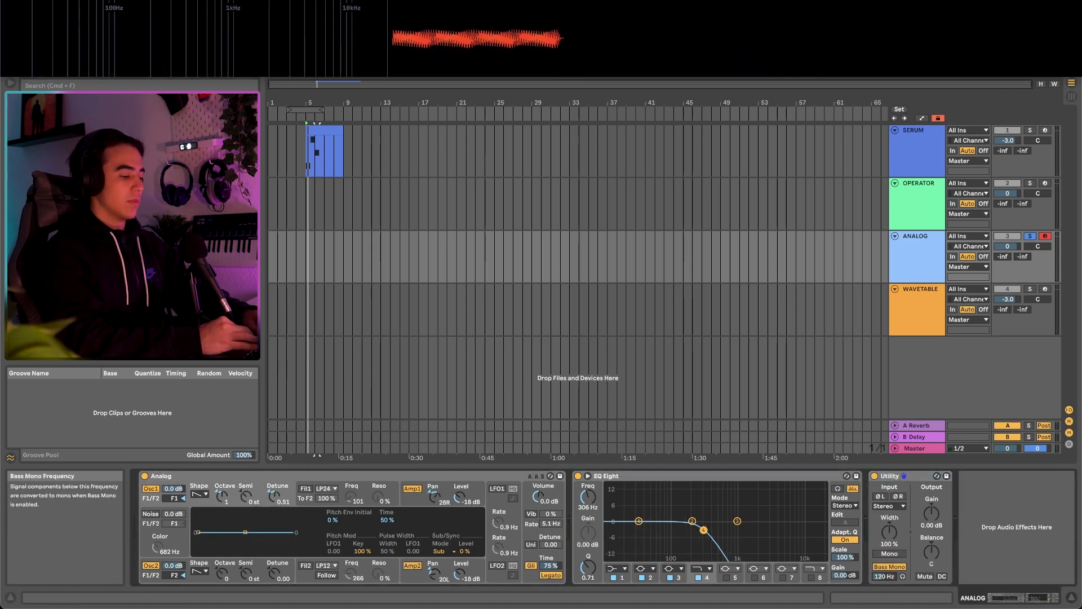
pyautogui.scroll(3, 884, 576)
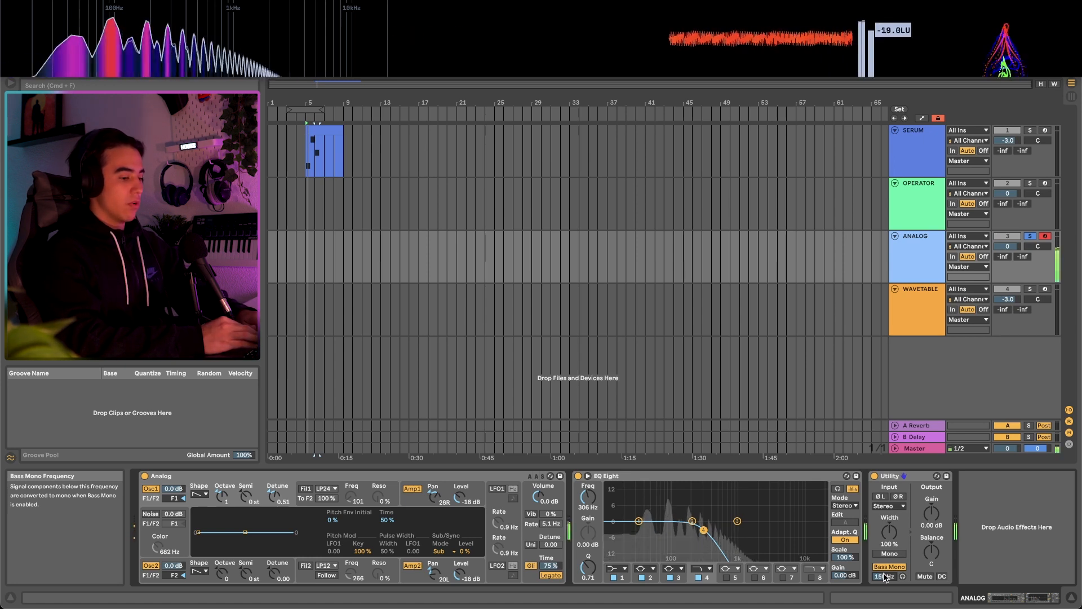
pyautogui.moveTo(588, 498); pyautogui.dragTo(588, 486)
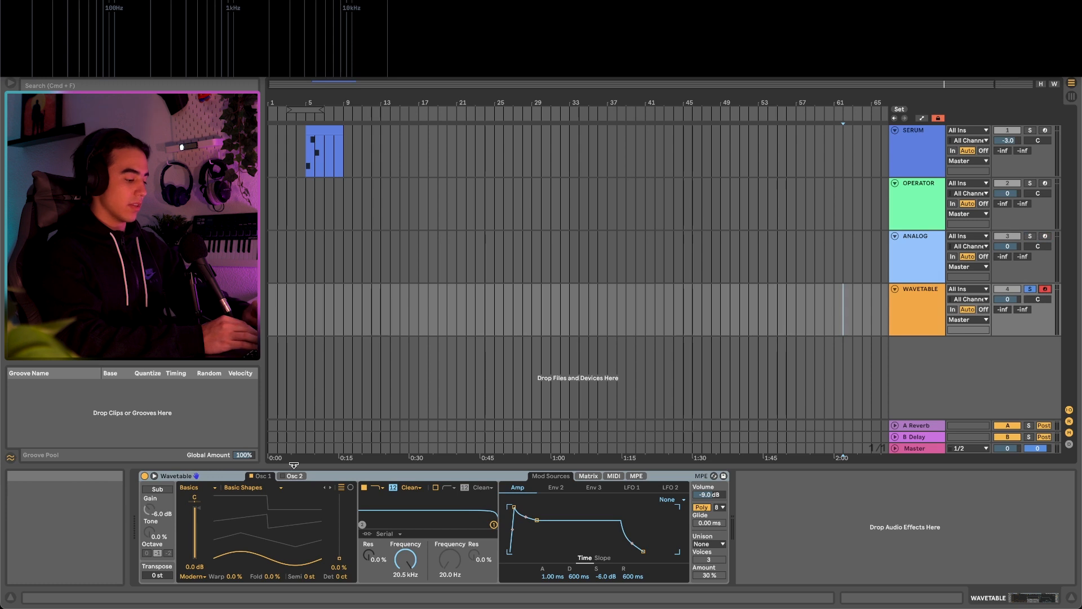
# - Set Wavetable's oscillators 1 and 2 to the Basic Shapes saw at about 66% position, playing test notes
pyautogui.press('x')
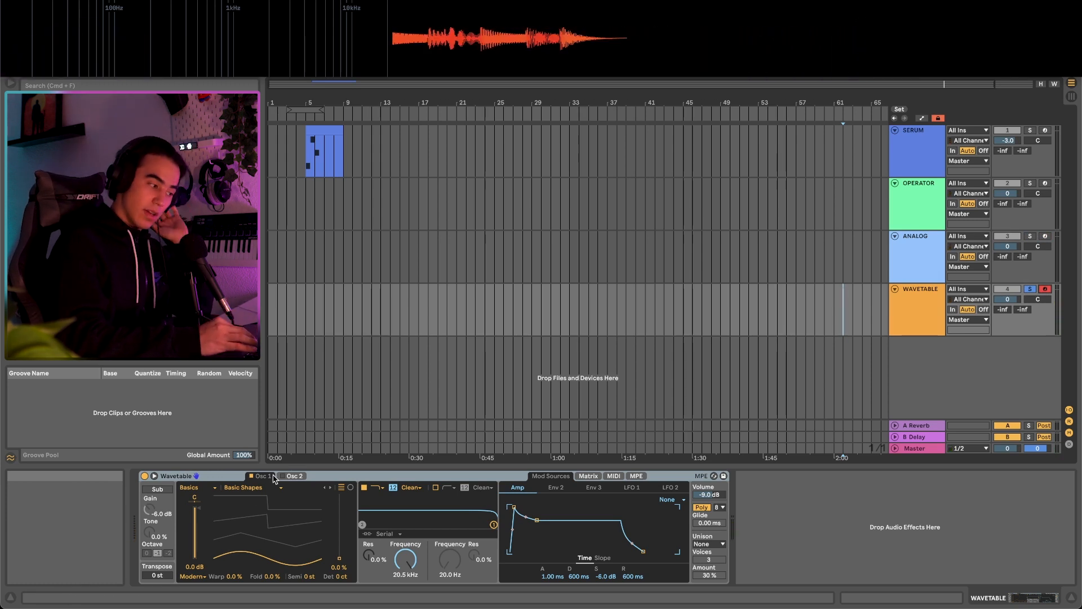
pyautogui.moveTo(231, 516); pyautogui.dragTo(231, 471)
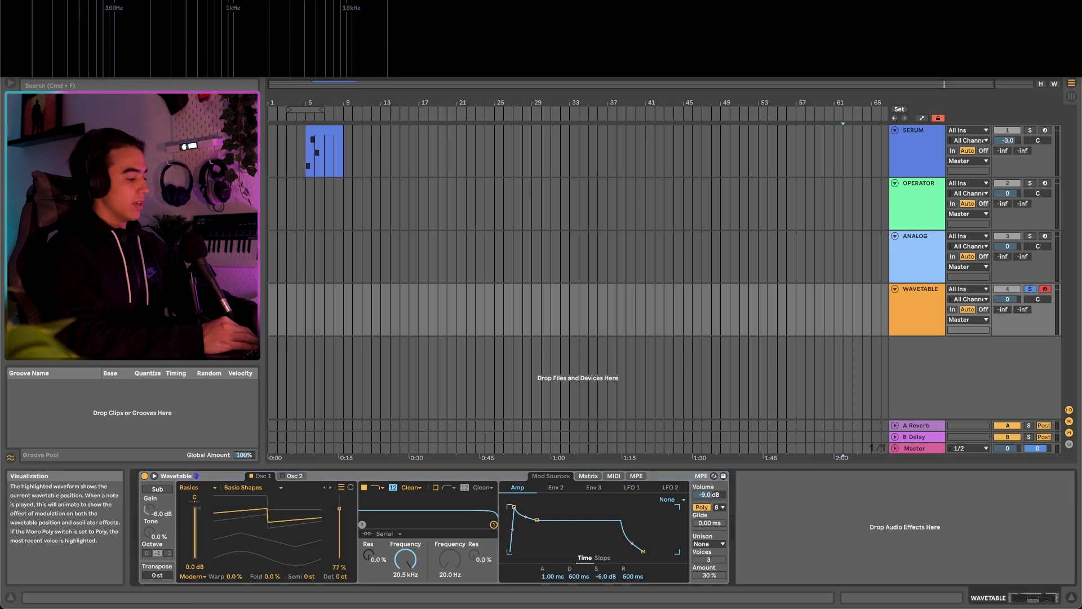
pyautogui.moveTo(220, 526); pyautogui.dragTo(220, 525)
pyautogui.press('f')
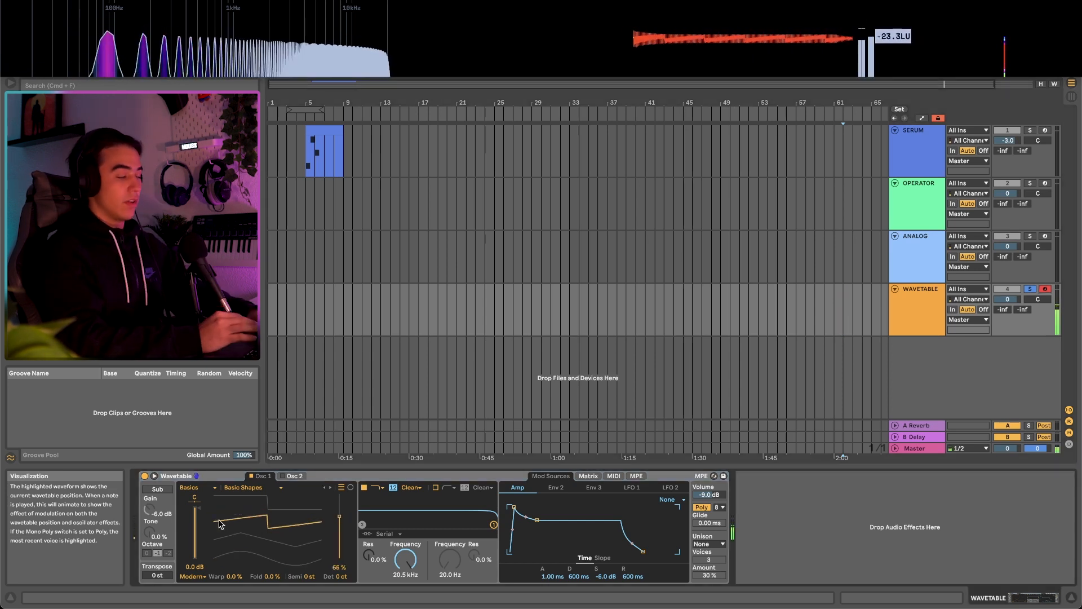
pyautogui.click(297, 478)
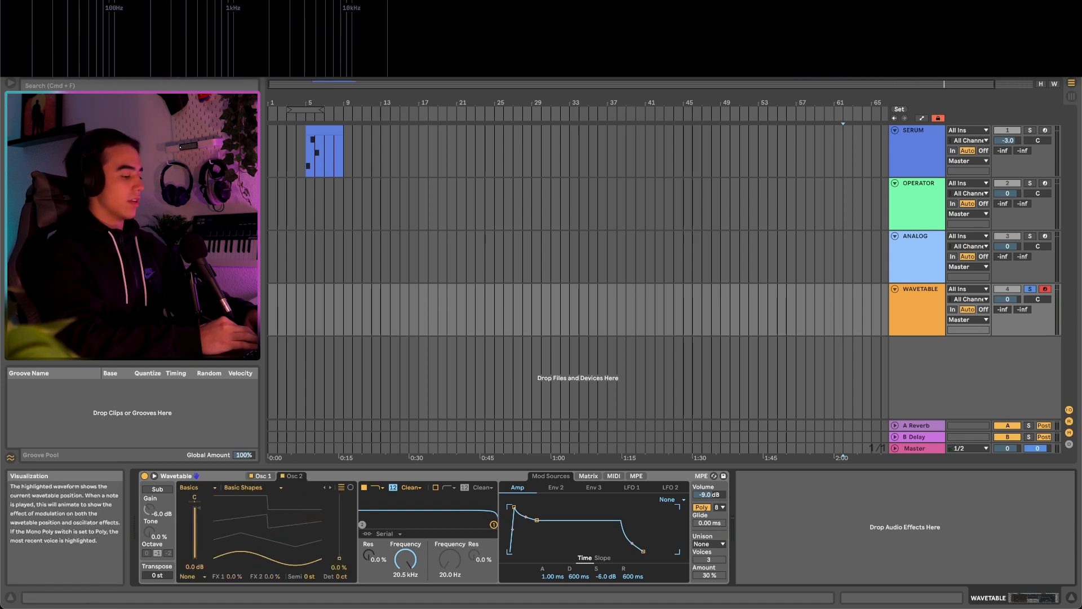
pyautogui.moveTo(339, 558); pyautogui.dragTo(340, 522)
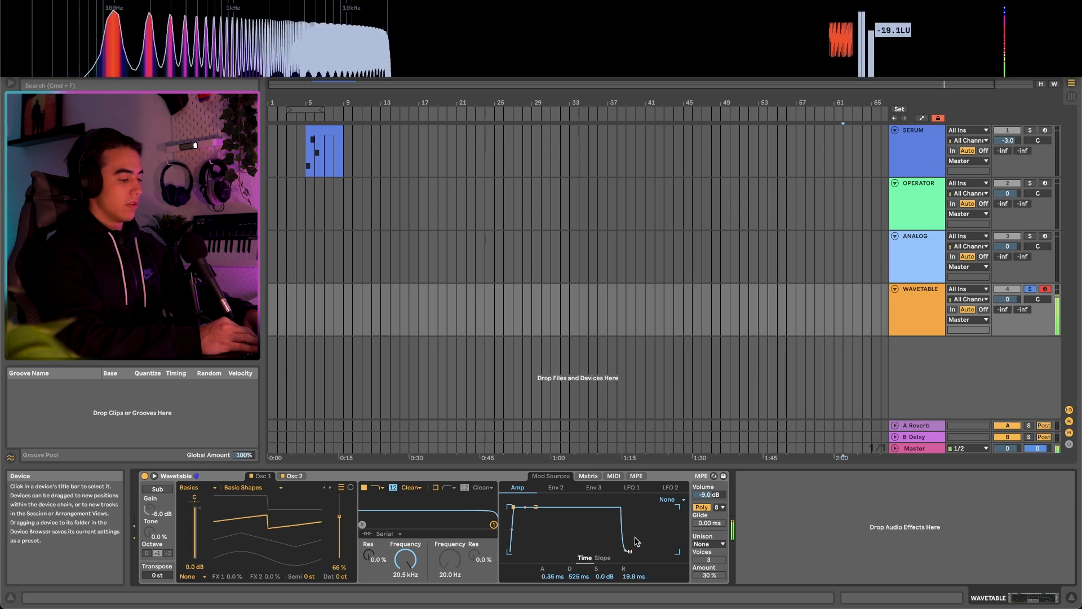
# - Try a 7.93 s Amp release in Wavetable, set it to 46.2 ms, and lower filter 1's frequency to 514 Hz
pyautogui.moveTo(664, 552); pyautogui.dragTo(665, 552)
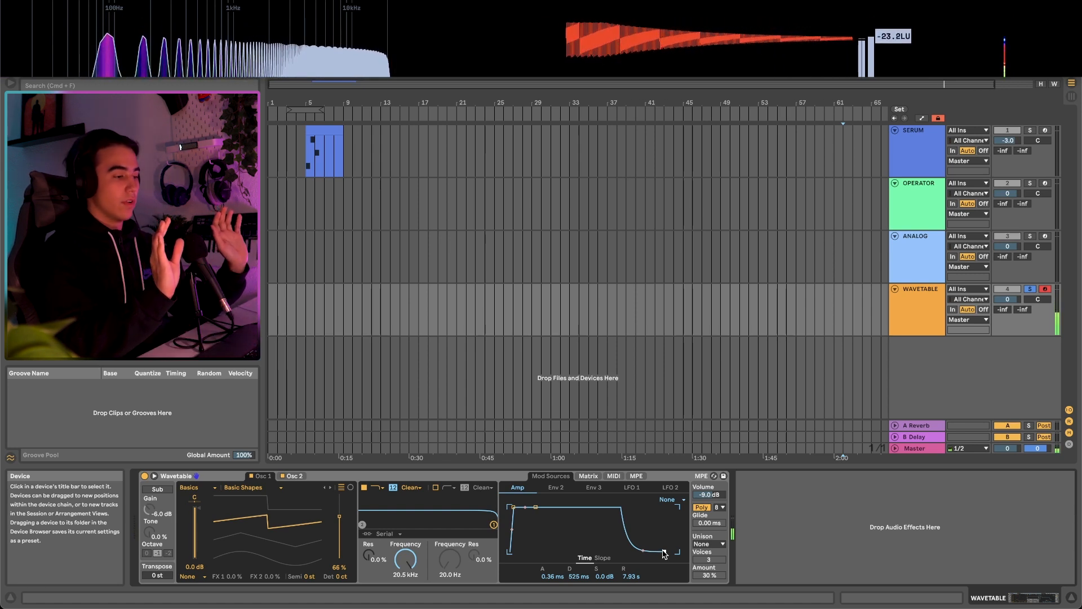
pyautogui.moveTo(664, 552); pyautogui.dragTo(632, 553)
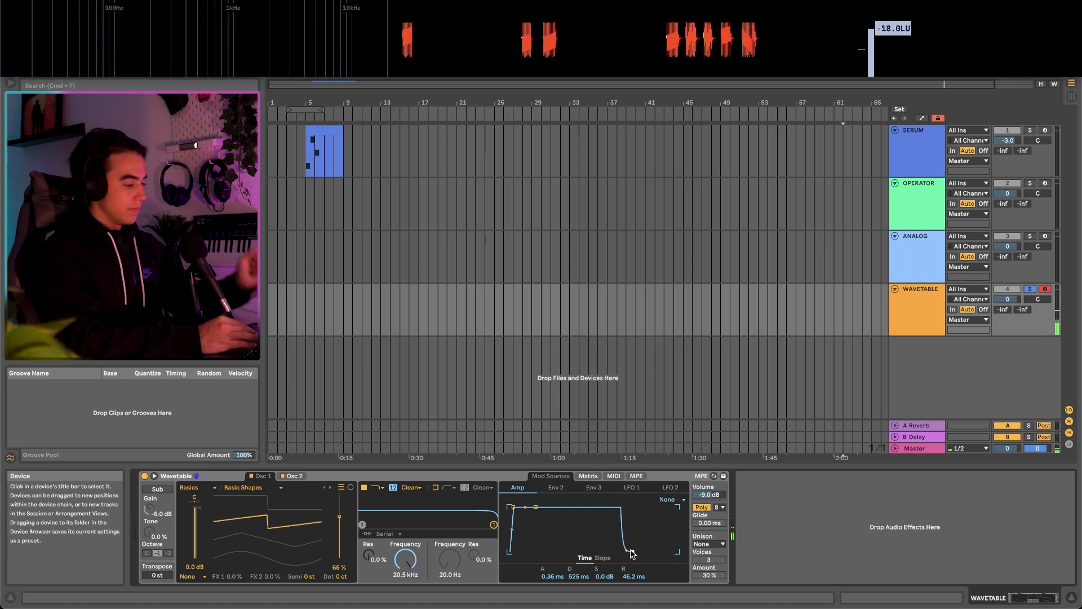
pyautogui.moveTo(406, 559); pyautogui.dragTo(405, 603)
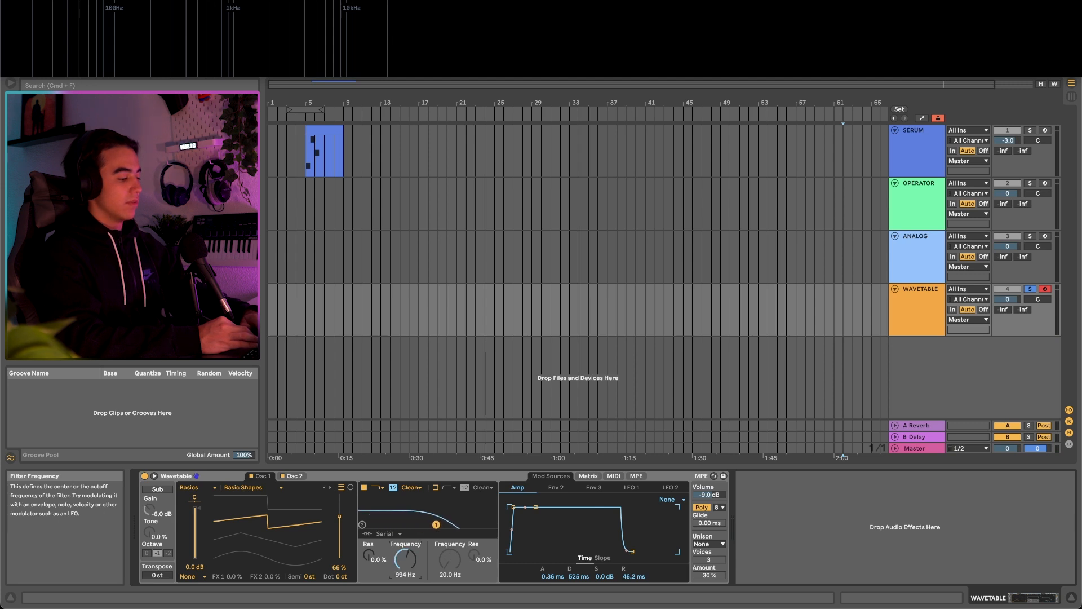
pyautogui.moveTo(405, 559)
pyautogui.mouseDown()
pyautogui.moveTo(405, 546)
pyautogui.moveTo(405, 559)
pyautogui.mouseUp()
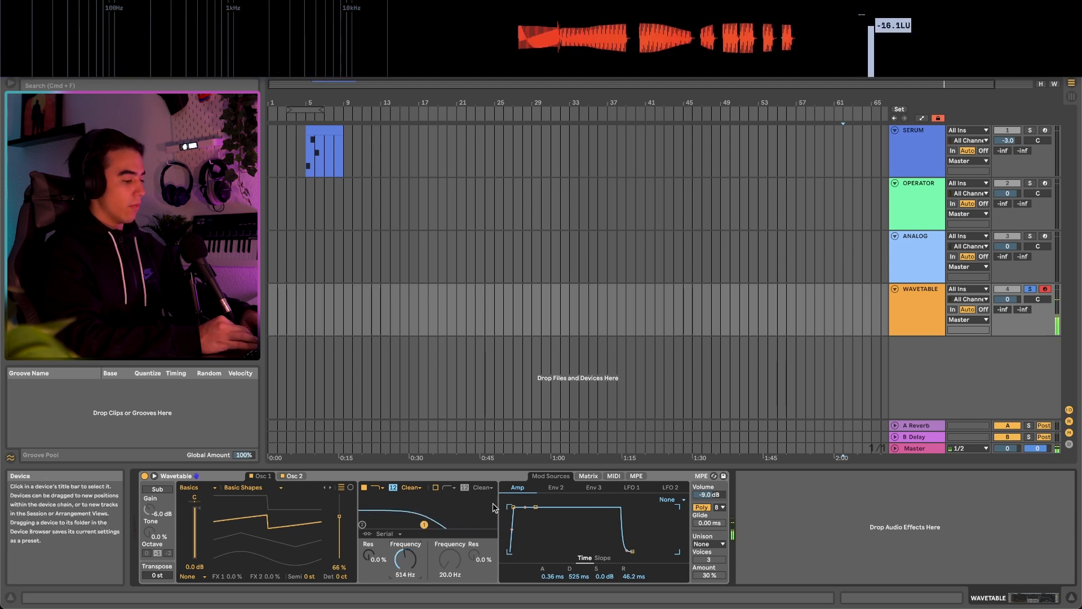
# - Transpose Wavetable's oscillator 2 up 12 st, try other wavetable positions and settle on 70%
pyautogui.click(296, 478)
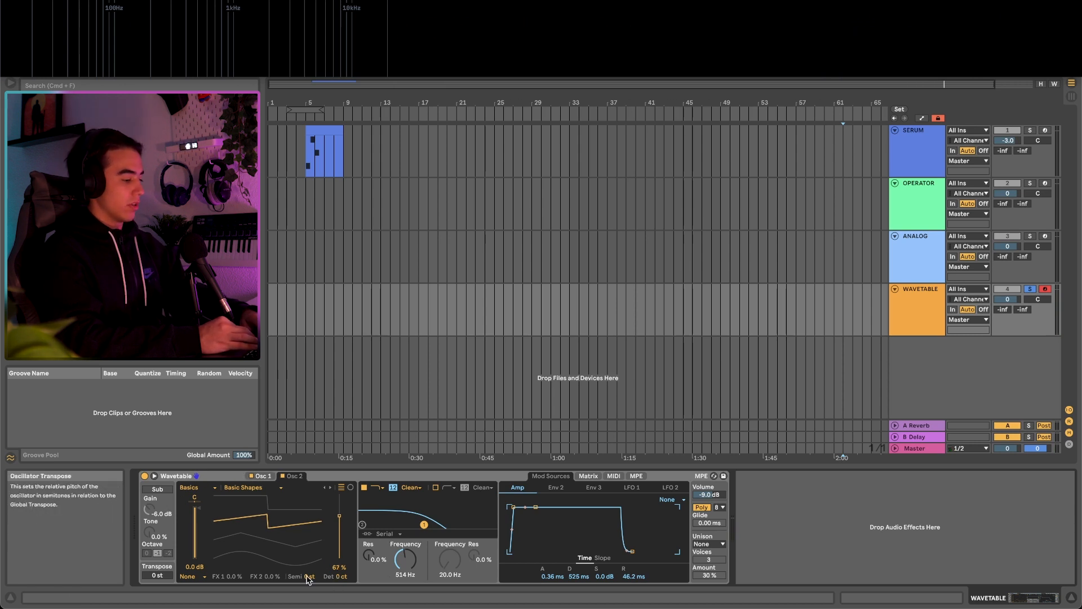
pyautogui.moveTo(309, 576); pyautogui.dragTo(308, 580)
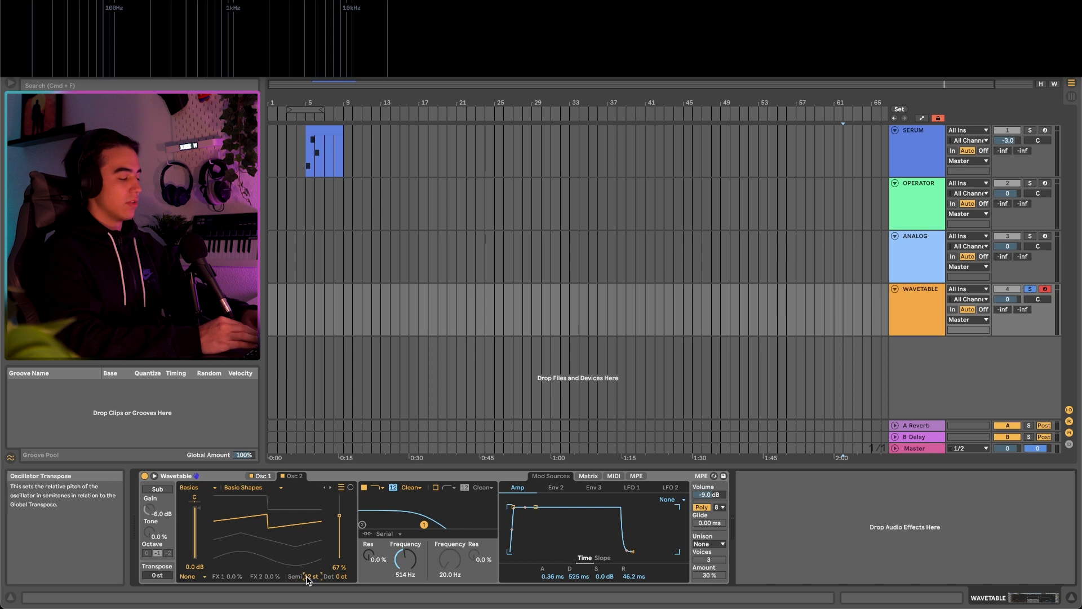
pyautogui.press('a')
pyautogui.moveTo(271, 520); pyautogui.dragTo(272, 533)
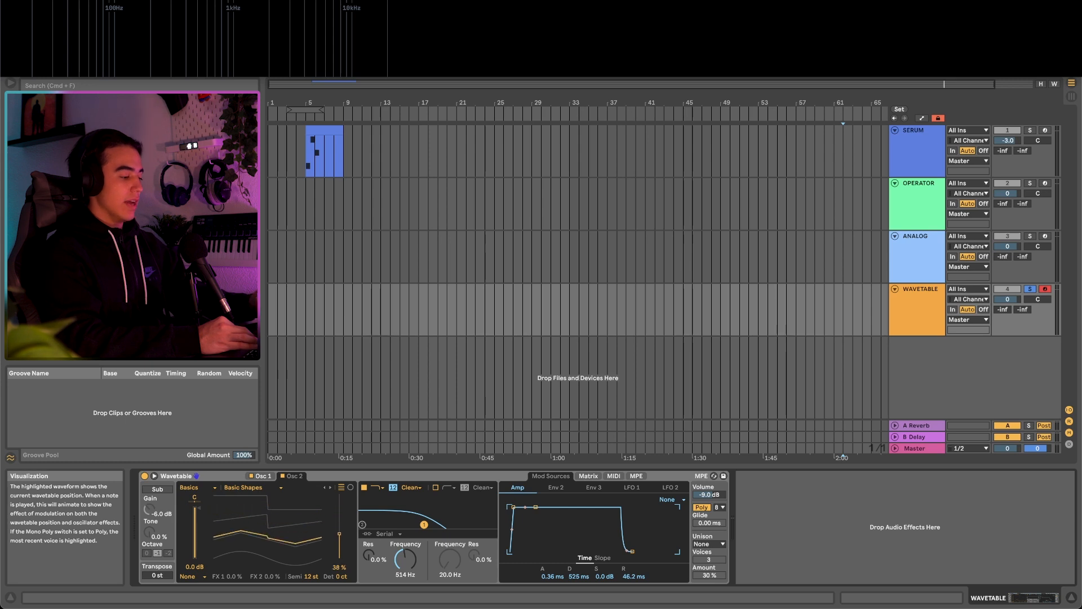
pyautogui.moveTo(272, 533); pyautogui.dragTo(272, 518)
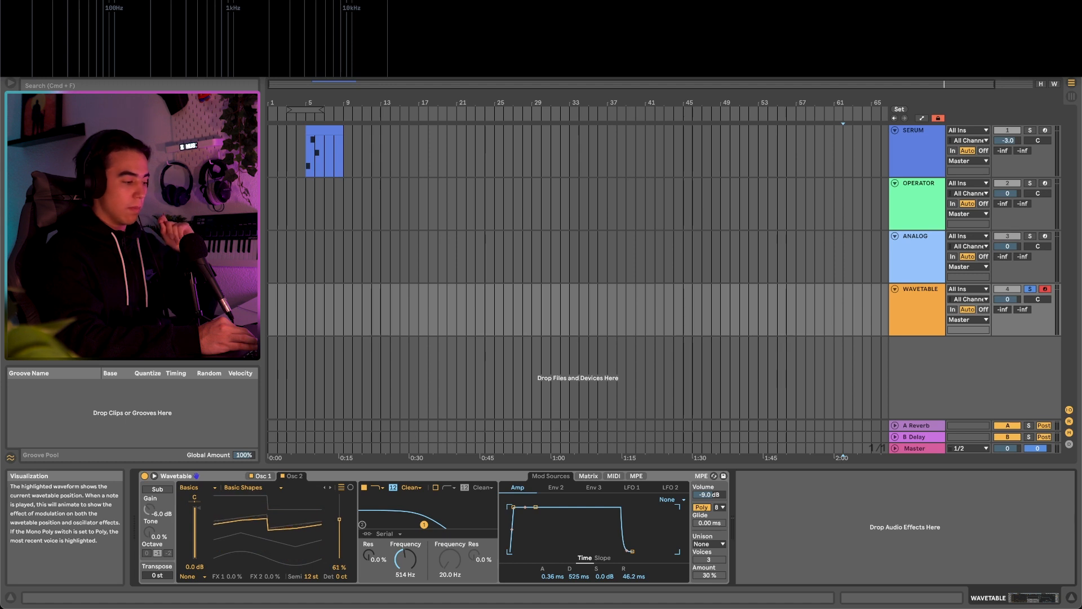
pyautogui.moveTo(268, 525)
pyautogui.mouseDown()
pyautogui.moveTo(268, 508)
pyautogui.moveTo(268, 518)
pyautogui.mouseUp()
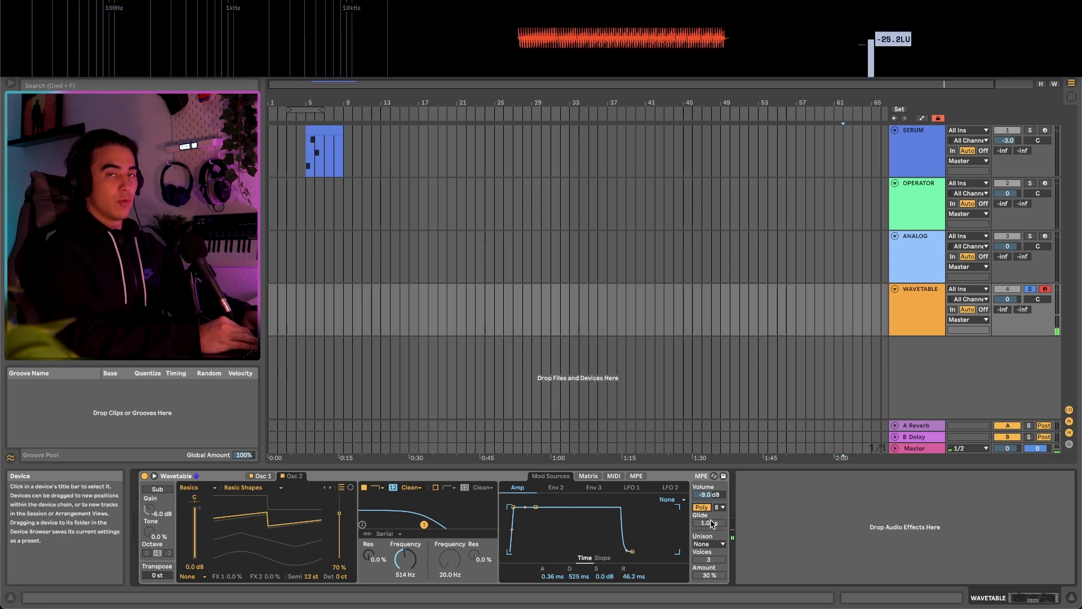
# - Switch Wavetable to Mono with a 255 ms glide and detune oscillator 2 by 10 ct
pyautogui.moveTo(711, 524)
pyautogui.mouseDown()
pyautogui.moveTo(703, 511)
pyautogui.moveTo(709, 535)
pyautogui.mouseUp()
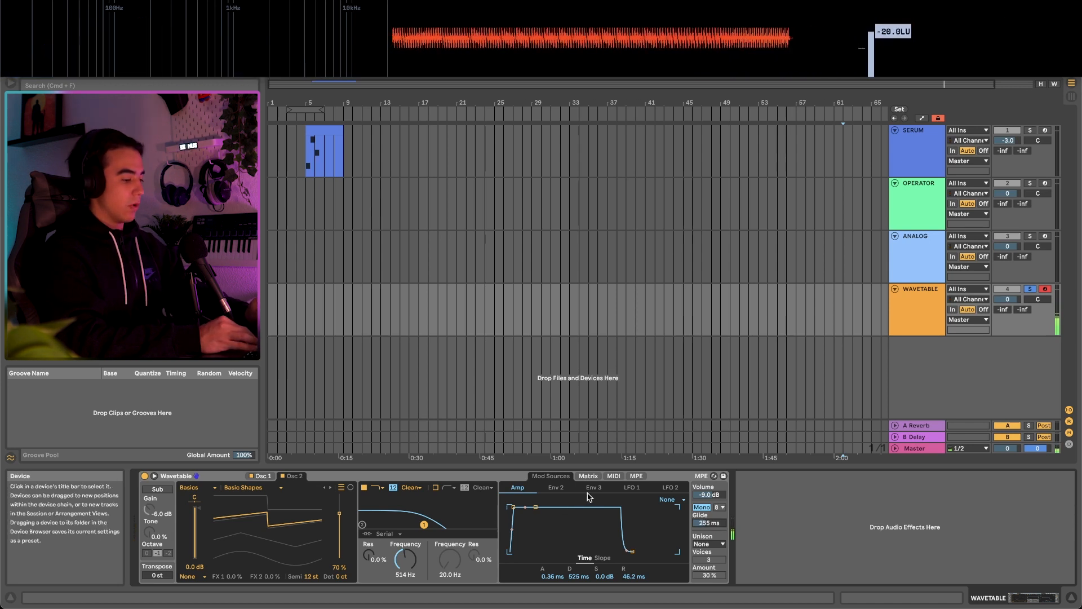
pyautogui.moveTo(343, 579); pyautogui.dragTo(344, 574)
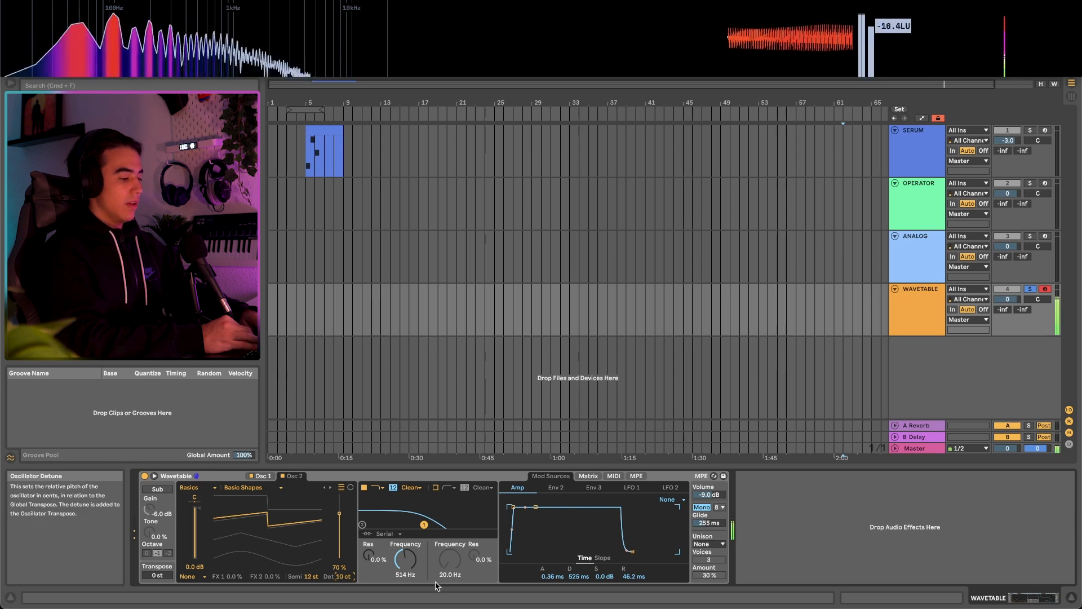
# - Apply Classic unison to Wavetable with 3 voices and a 27% amount after trying other settings
pyautogui.click(709, 544)
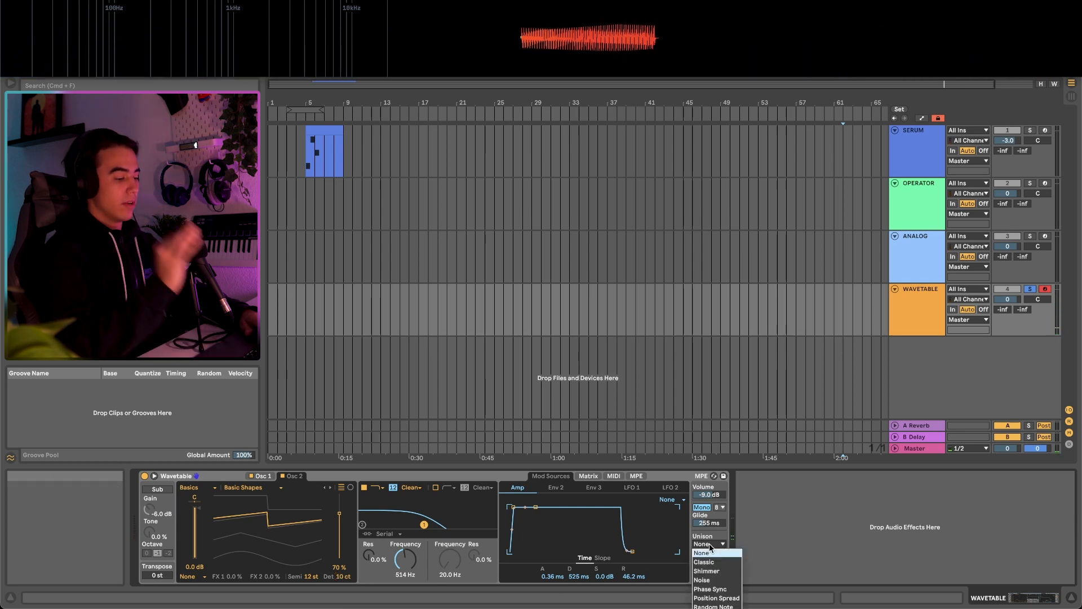
pyautogui.click(710, 562)
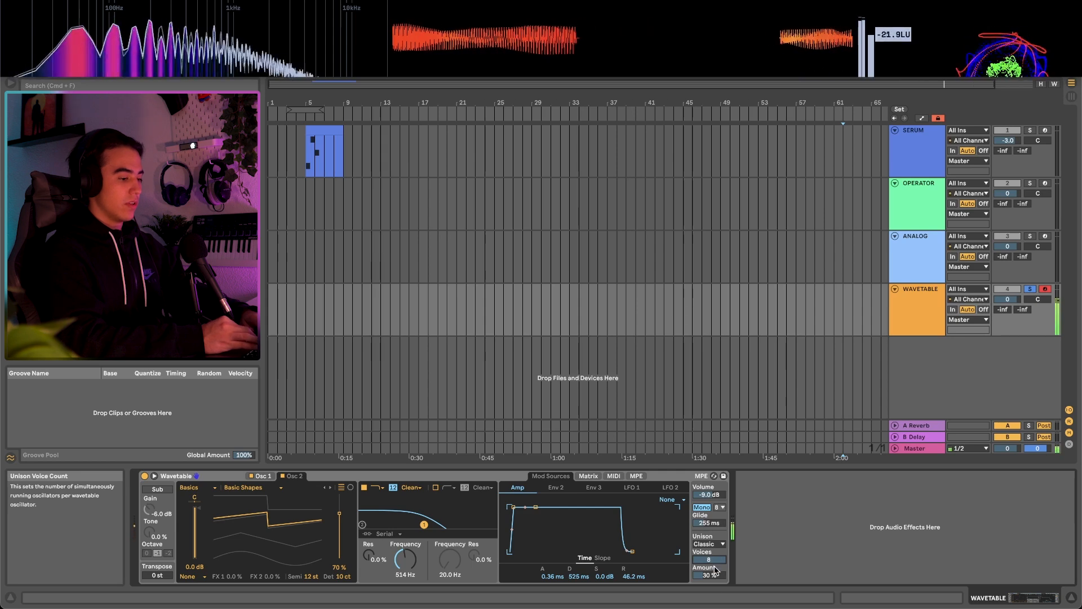
pyautogui.moveTo(714, 576); pyautogui.dragTo(712, 575)
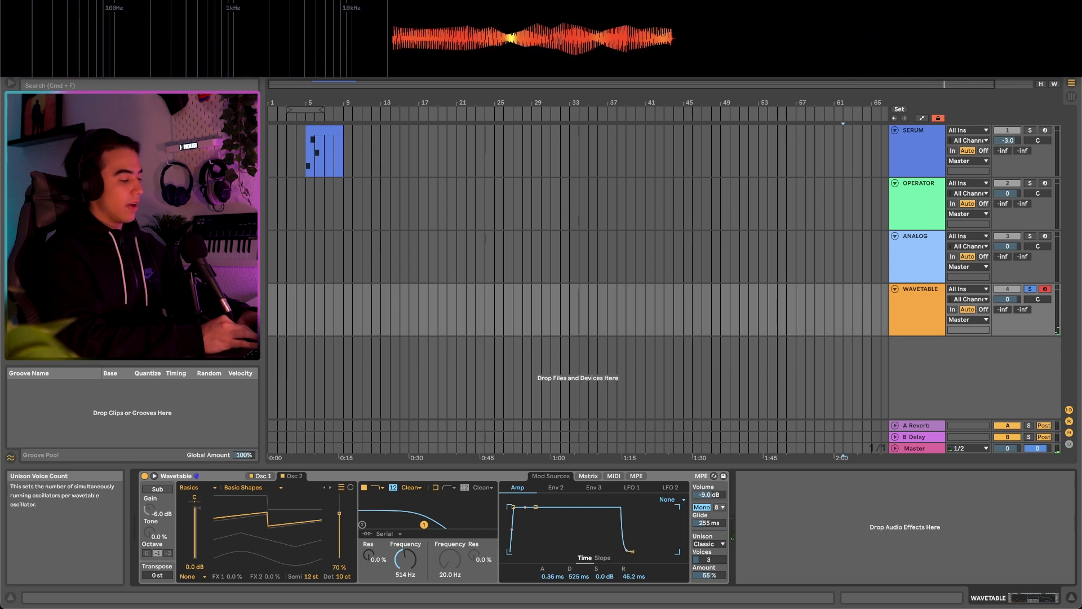
pyautogui.moveTo(712, 574); pyautogui.dragTo(712, 578)
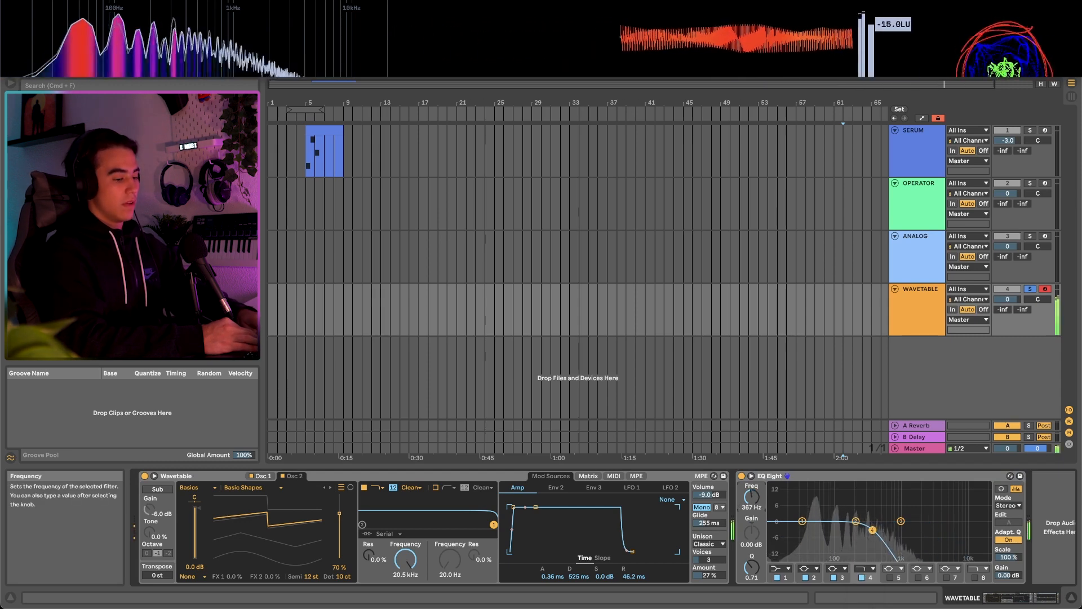
# - Lower the Wavetable track's EQ Eight low-pass to 325 Hz and add a Utility with Bass Mono at 150 Hz
pyautogui.moveTo(751, 496); pyautogui.dragTo(743, 492)
pyautogui.click(130, 87)
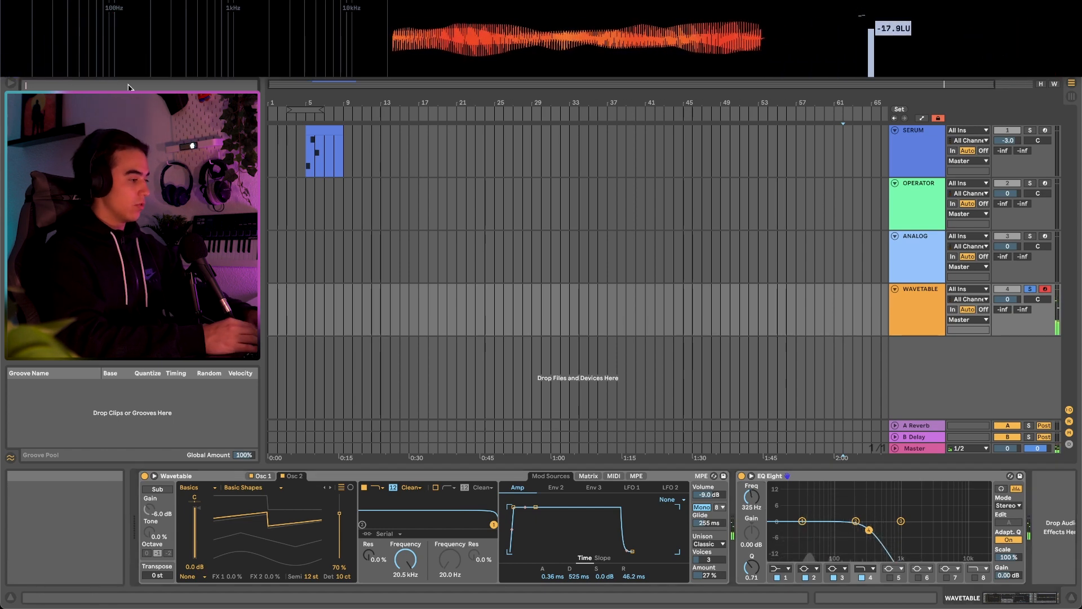
pyautogui.press('Return')
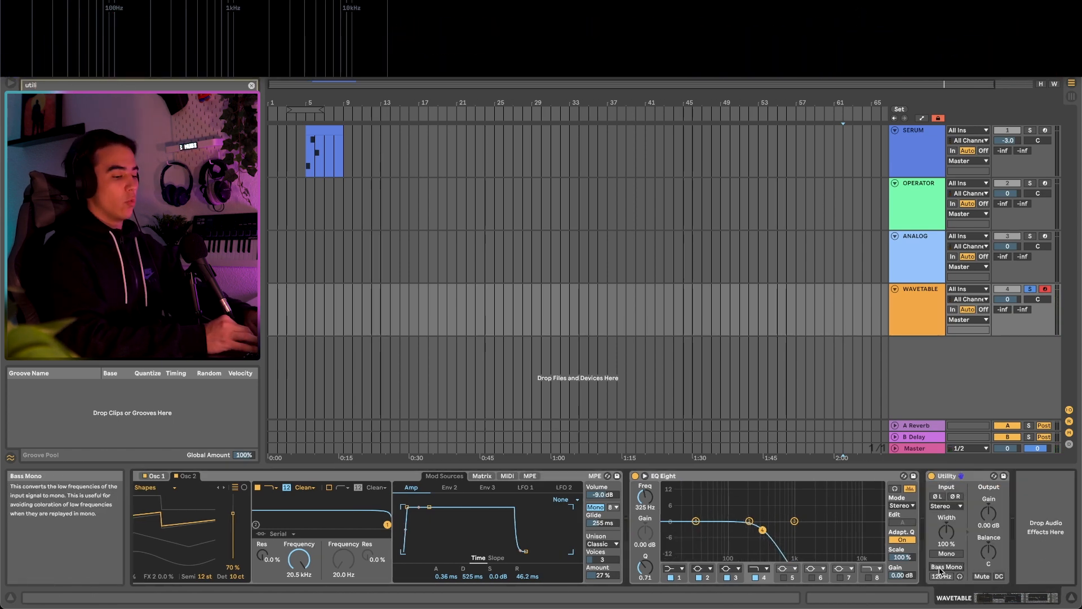
pyautogui.click(946, 567)
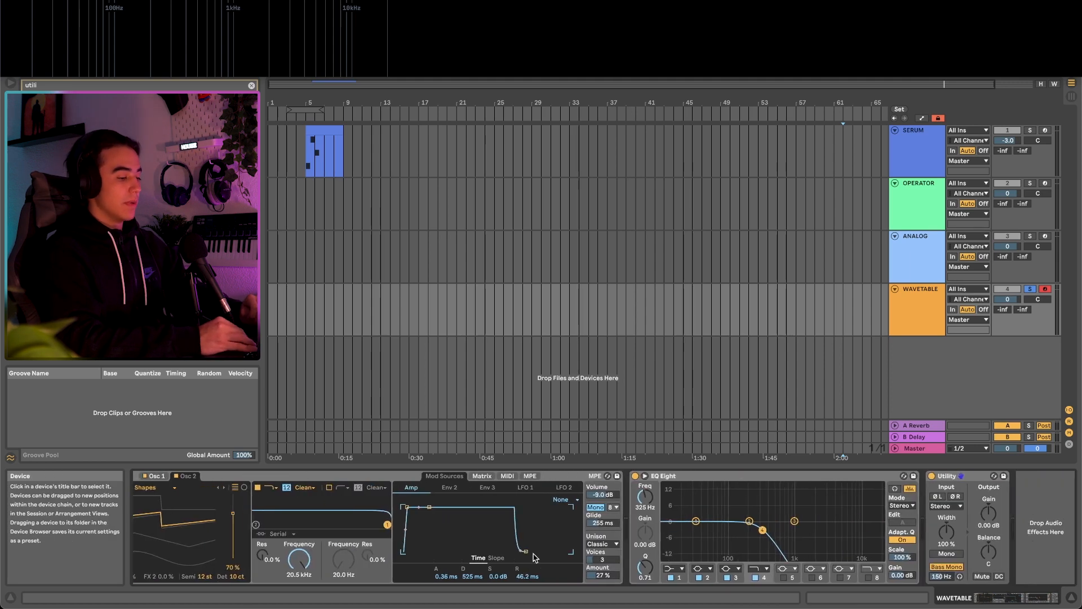
pyautogui.hscroll(-3, 541, 558)
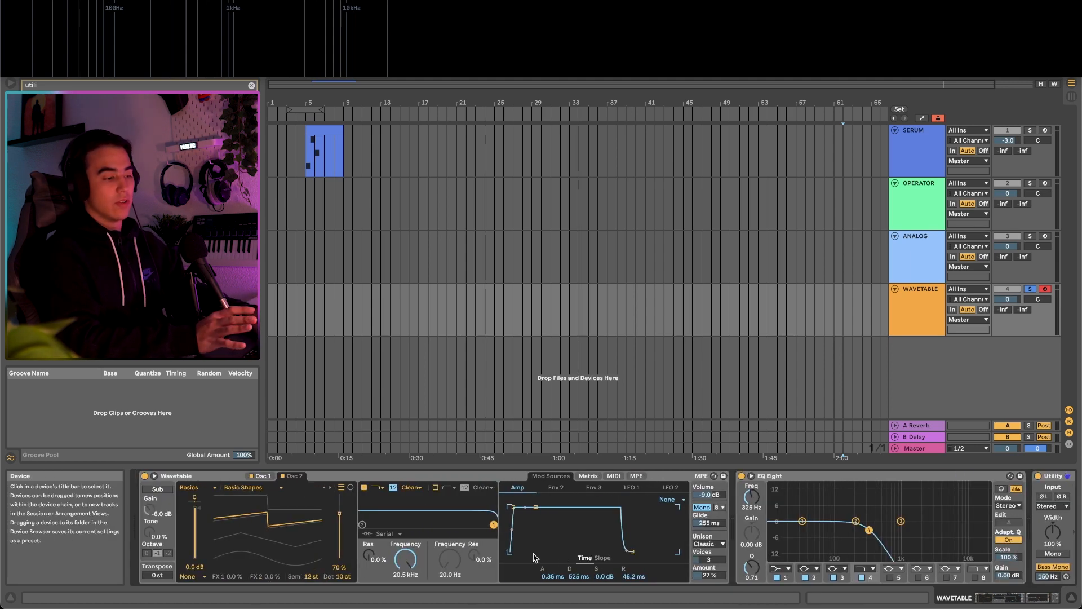